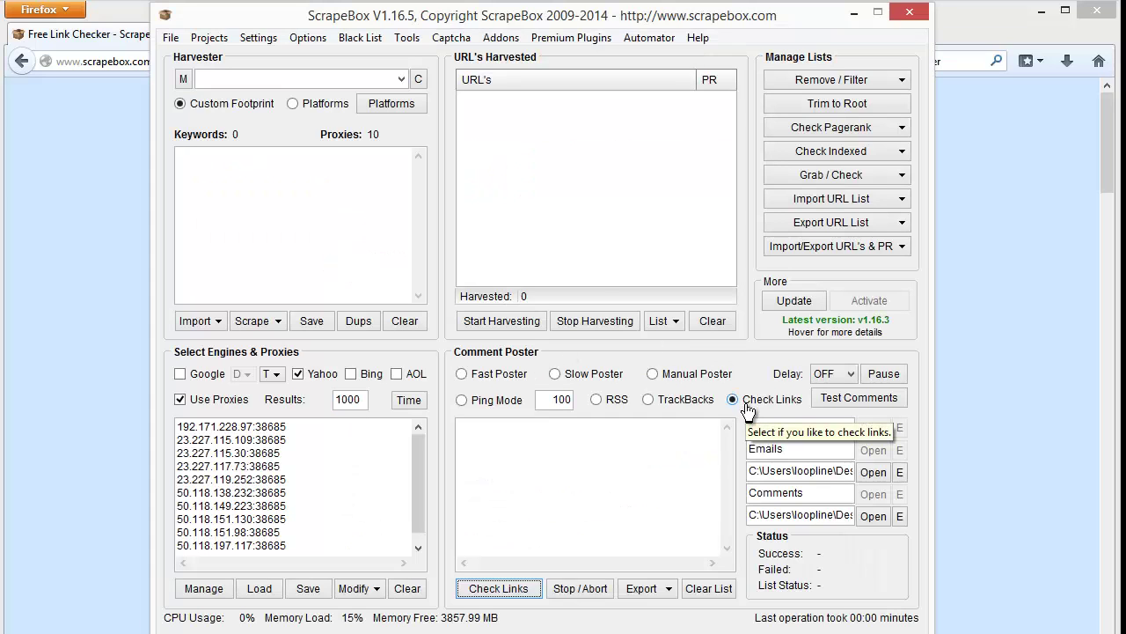
click(500, 39)
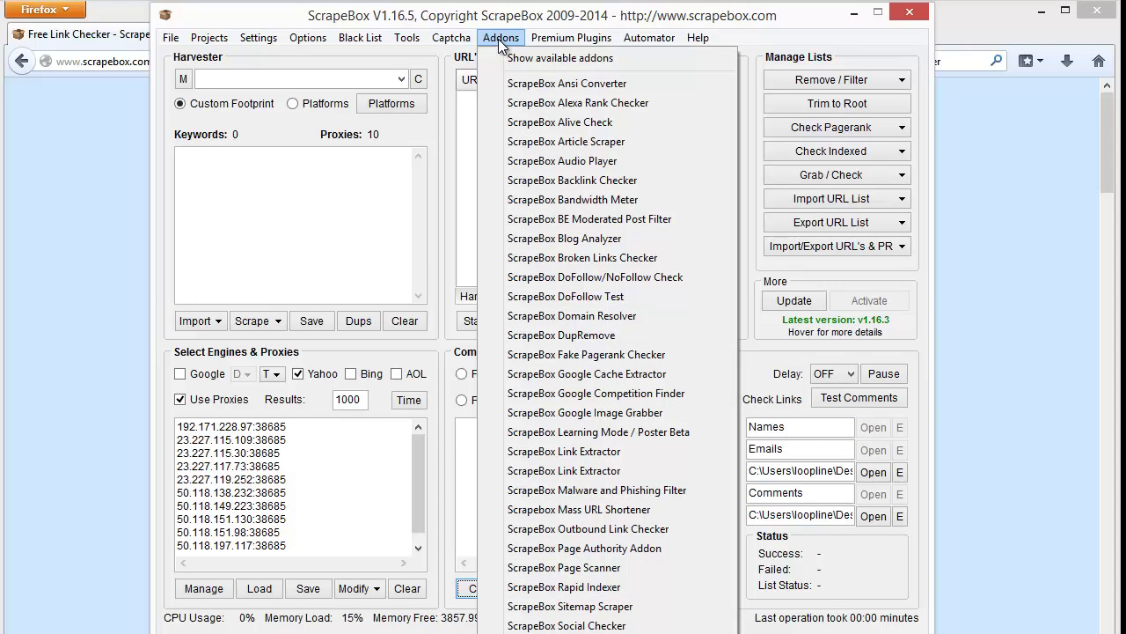
click(499, 59)
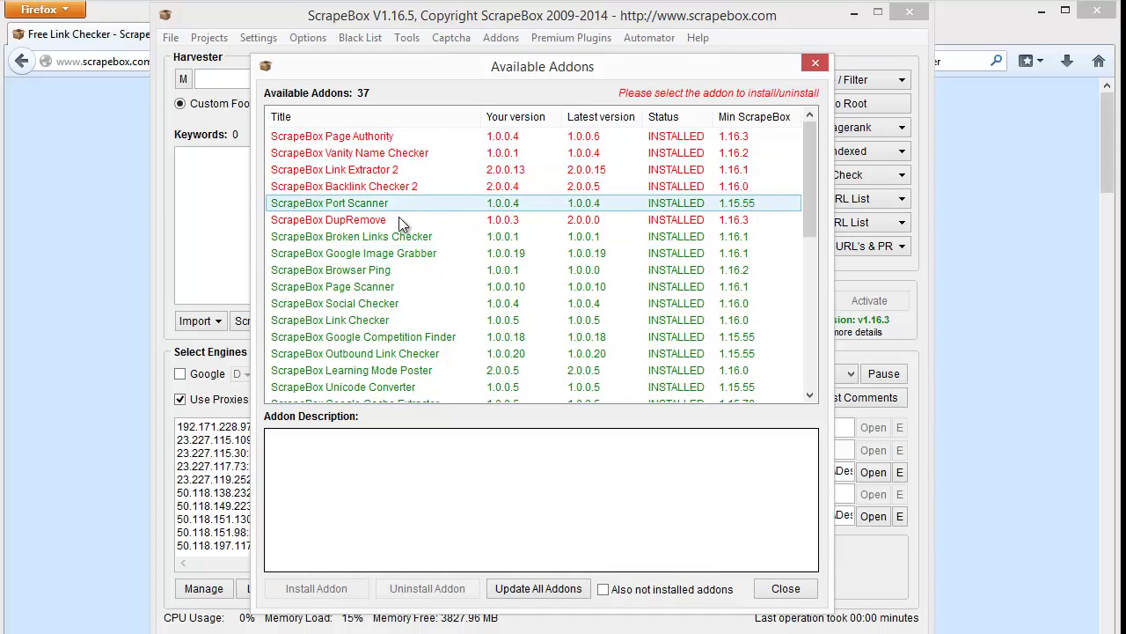
click(375, 322)
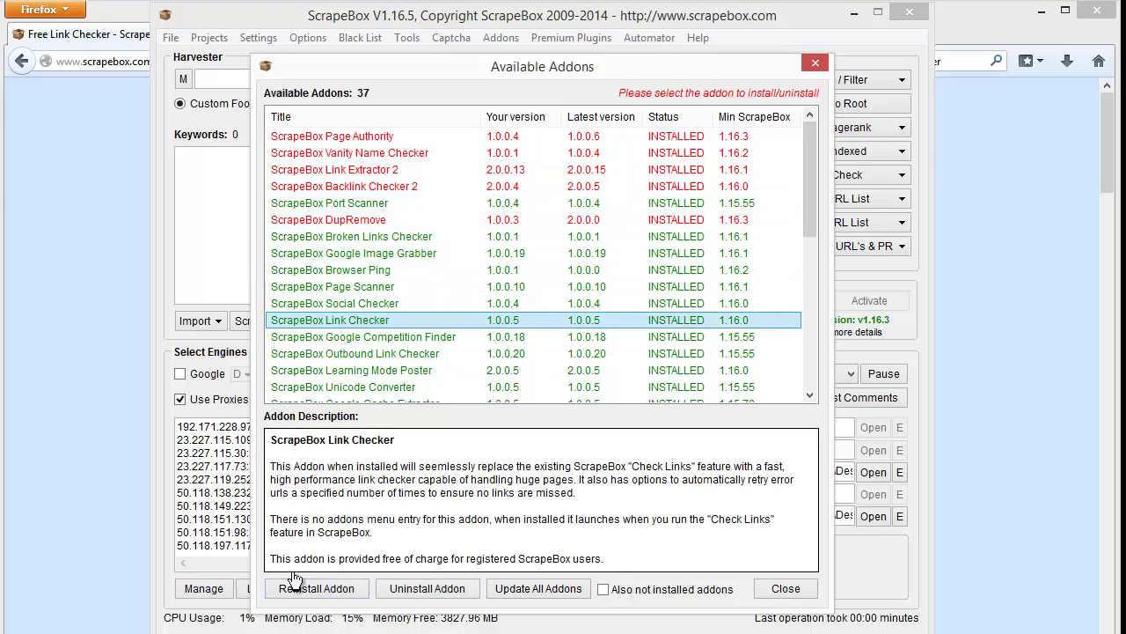
click(779, 584)
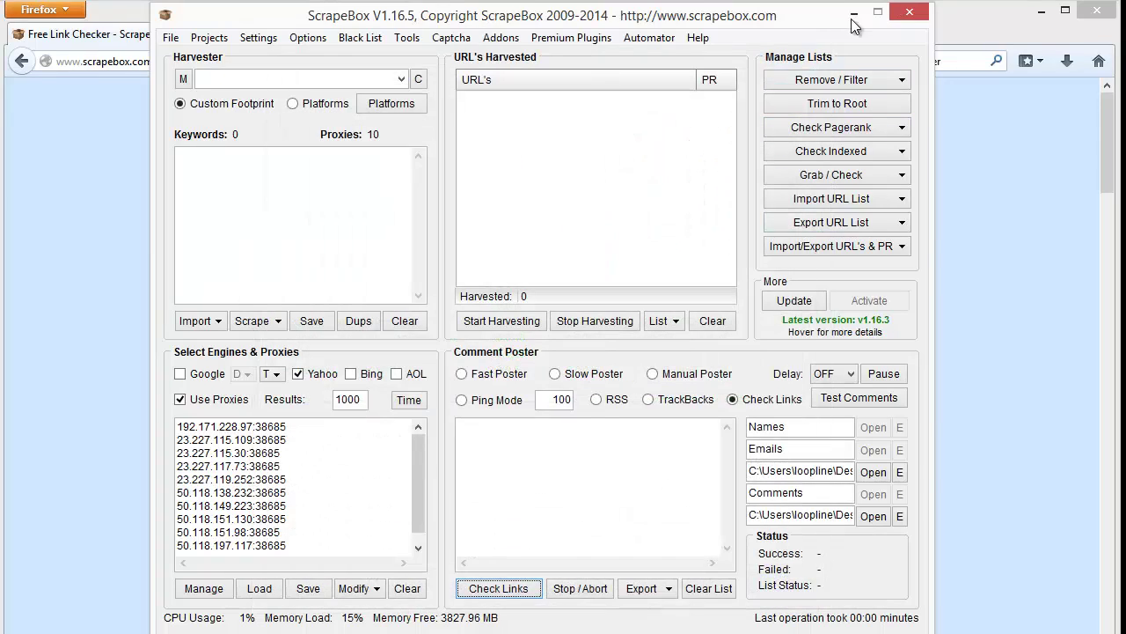
Step: Hide ScrapeBox and reopen the Free Link Checker - ScrapeBox page from the 'scrapebox free link checker' Google results
click(854, 13)
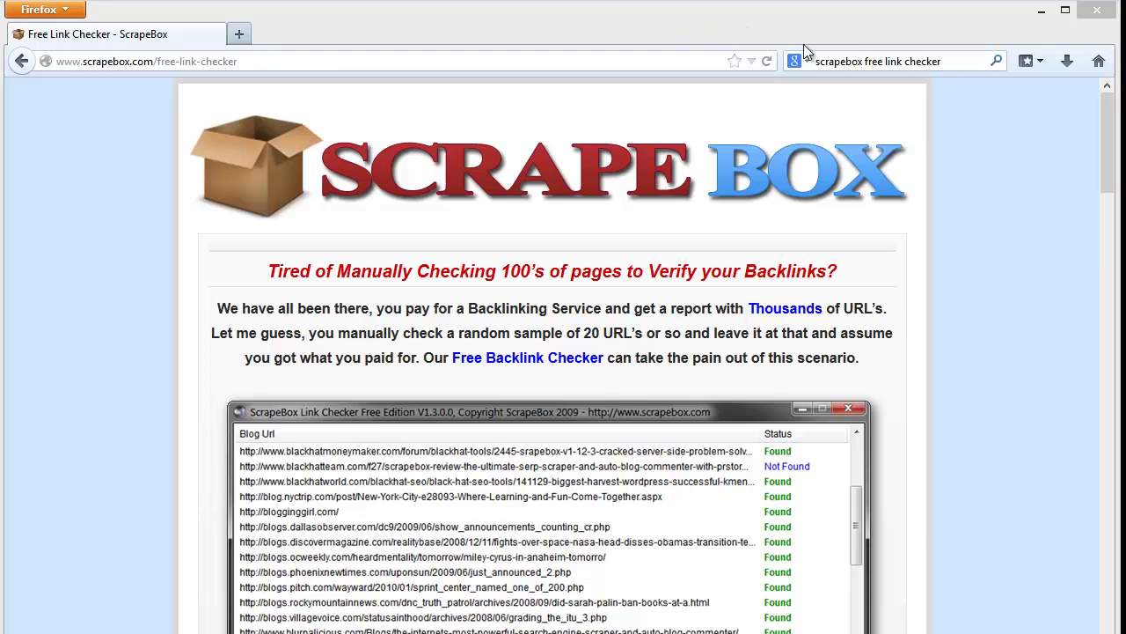
click(902, 63)
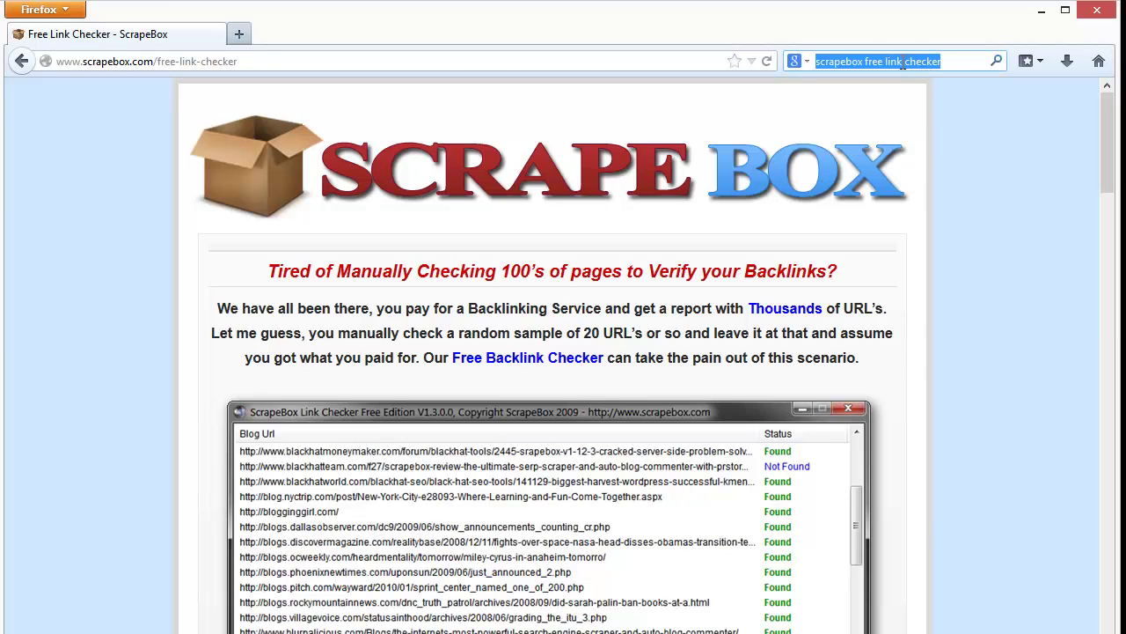
key(Return)
click(172, 247)
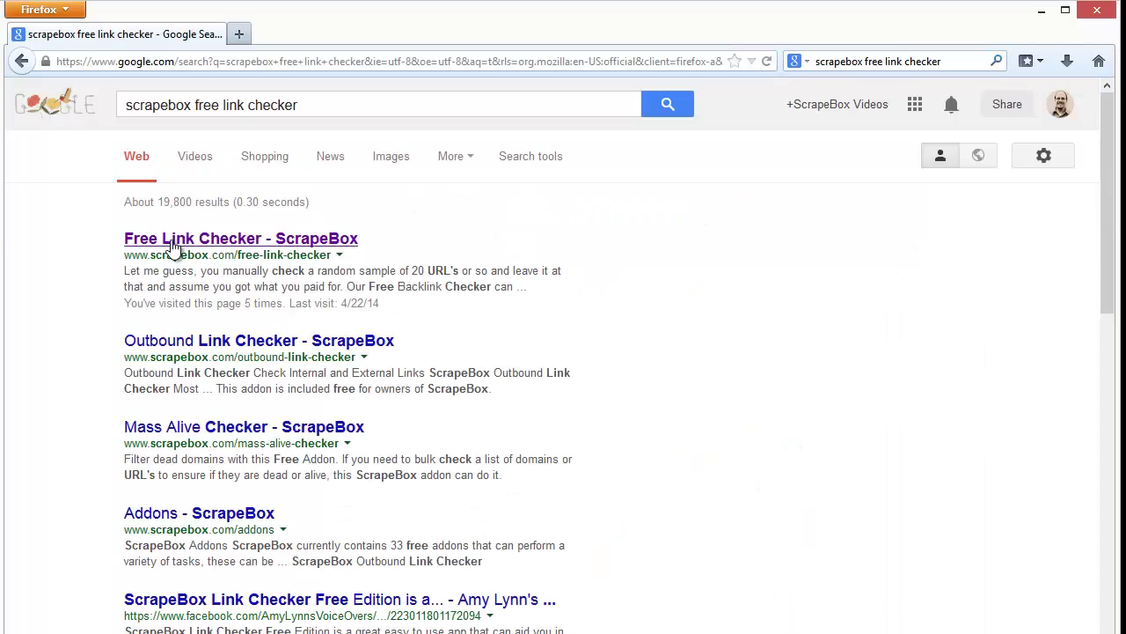
click(172, 247)
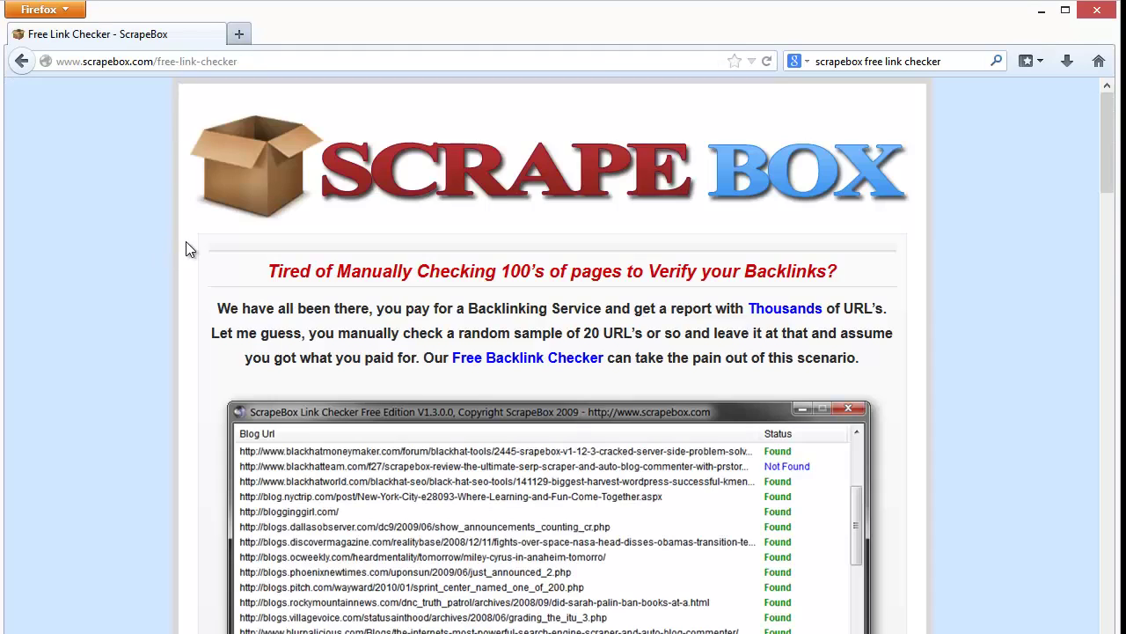
scroll(185, 246, down, 20)
scroll(186, 247, up, 6)
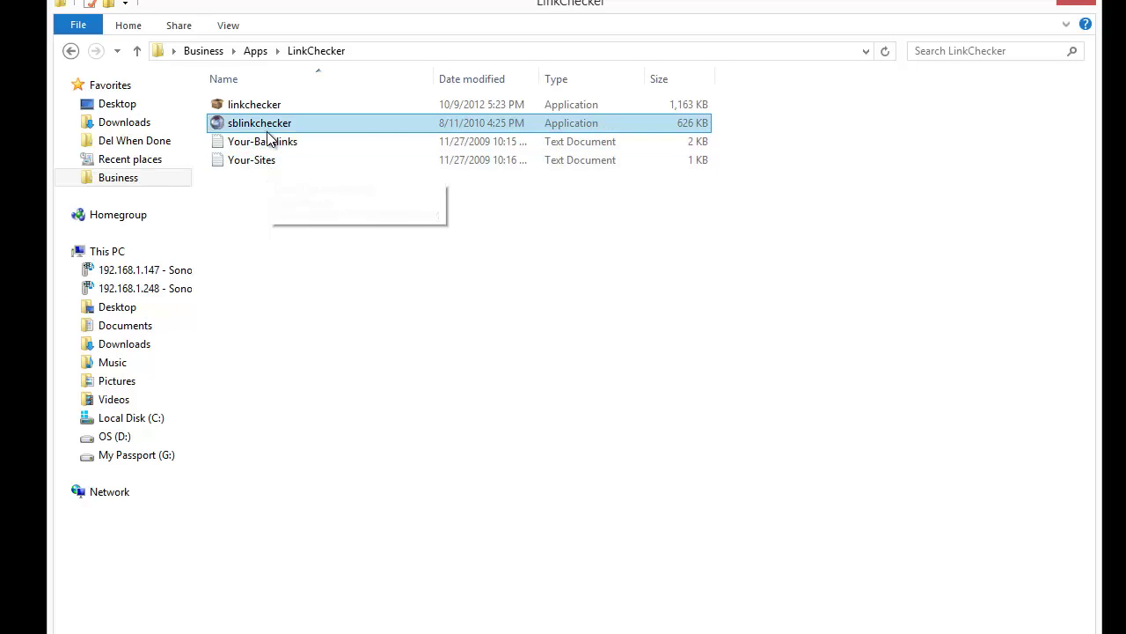
Step: Launch linkchecker from the LinkChecker folder and drag its window off to the right
mouse_move(269, 145)
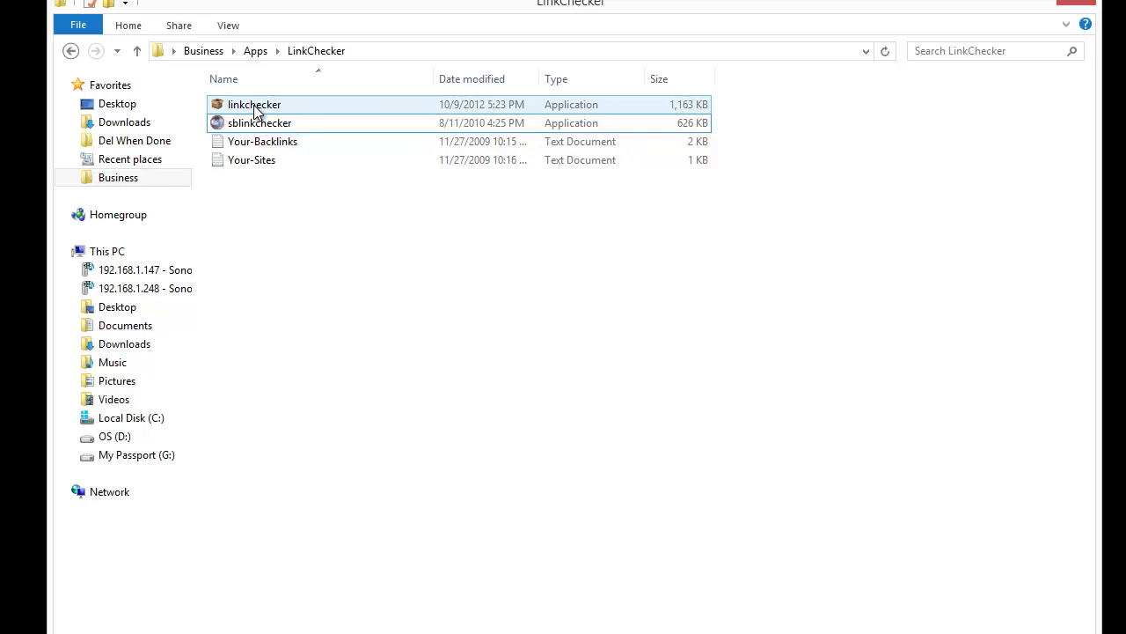
mouse_move(255, 107)
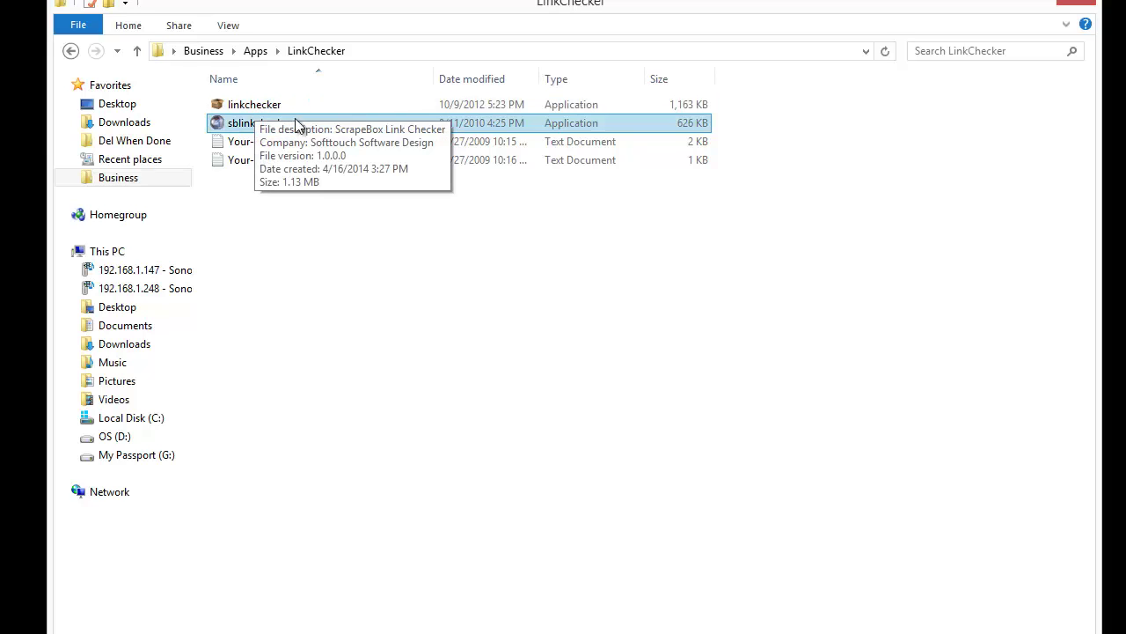
double_click(267, 107)
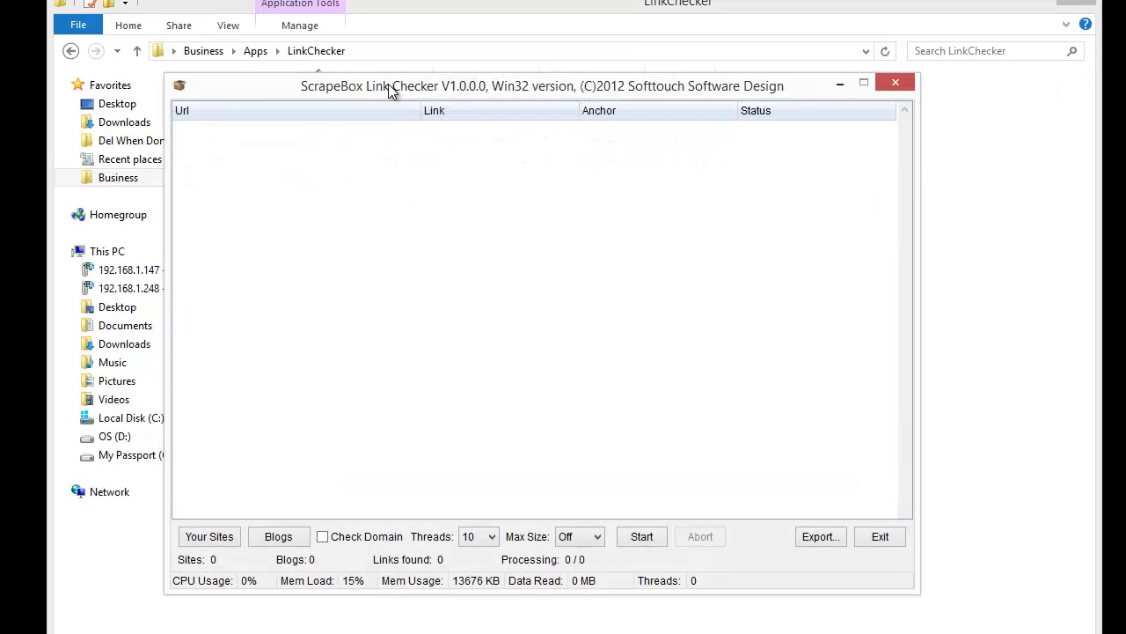
drag(403, 93, 538, 115)
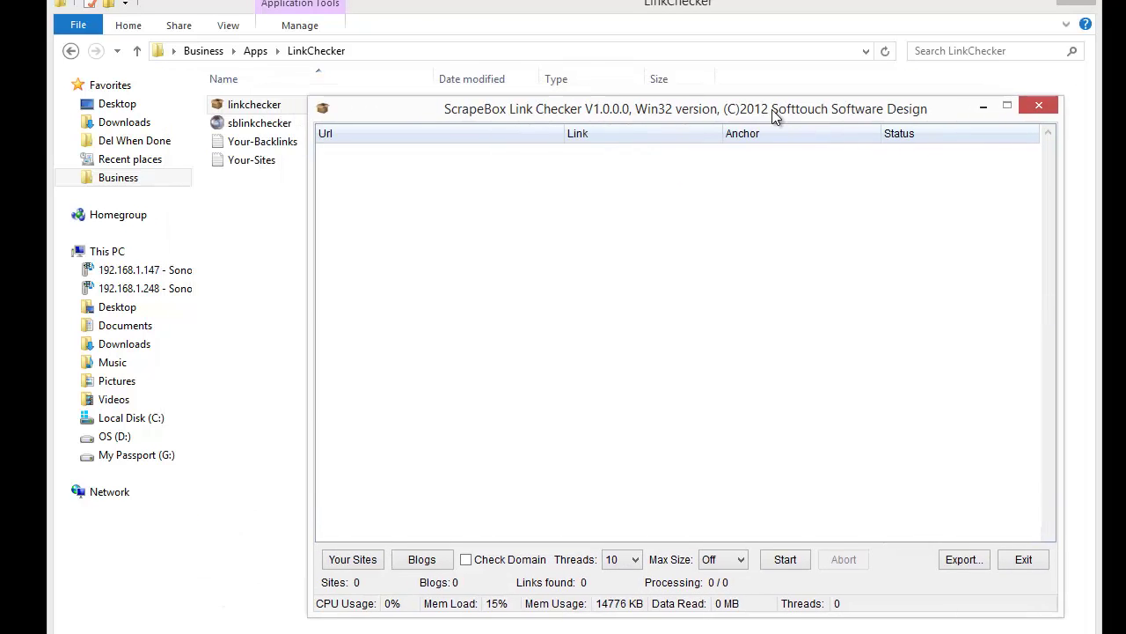
drag(771, 120, 861, 131)
Step: Launch sblinkchecker, minimize the V1.0.0.0 window, and begin loading your sites in the Free Edition
double_click(254, 125)
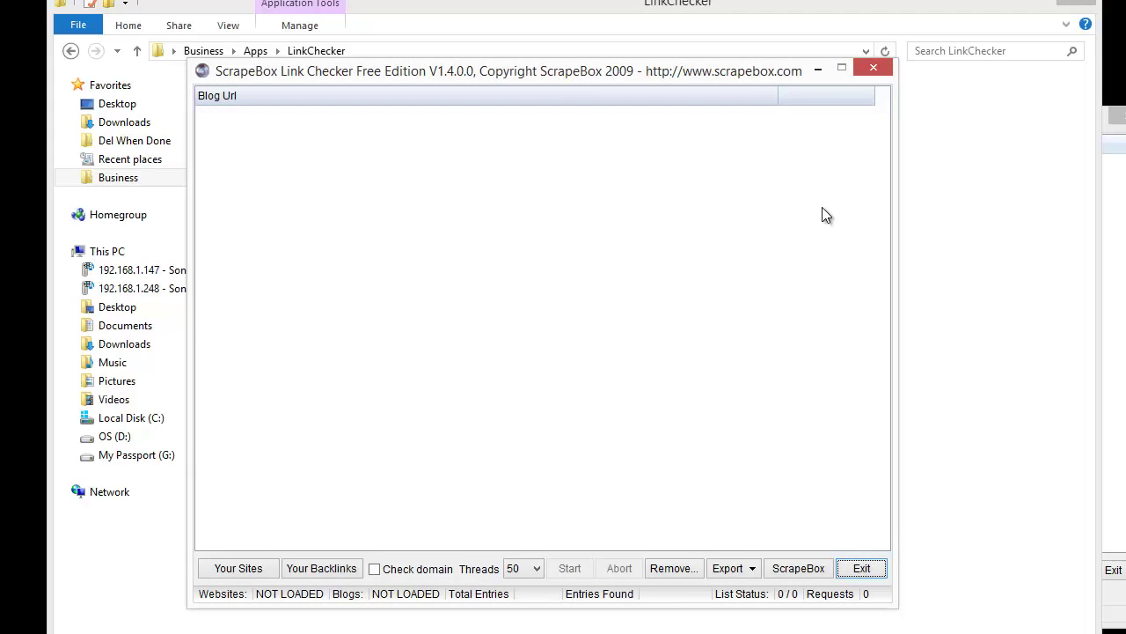
click(1111, 176)
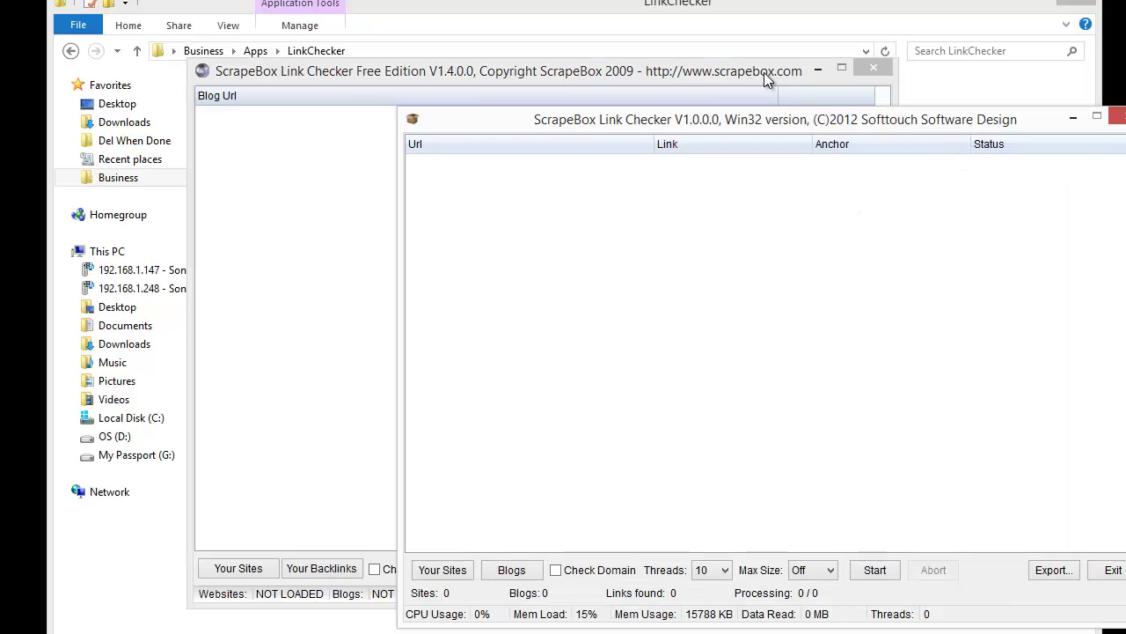
click(765, 78)
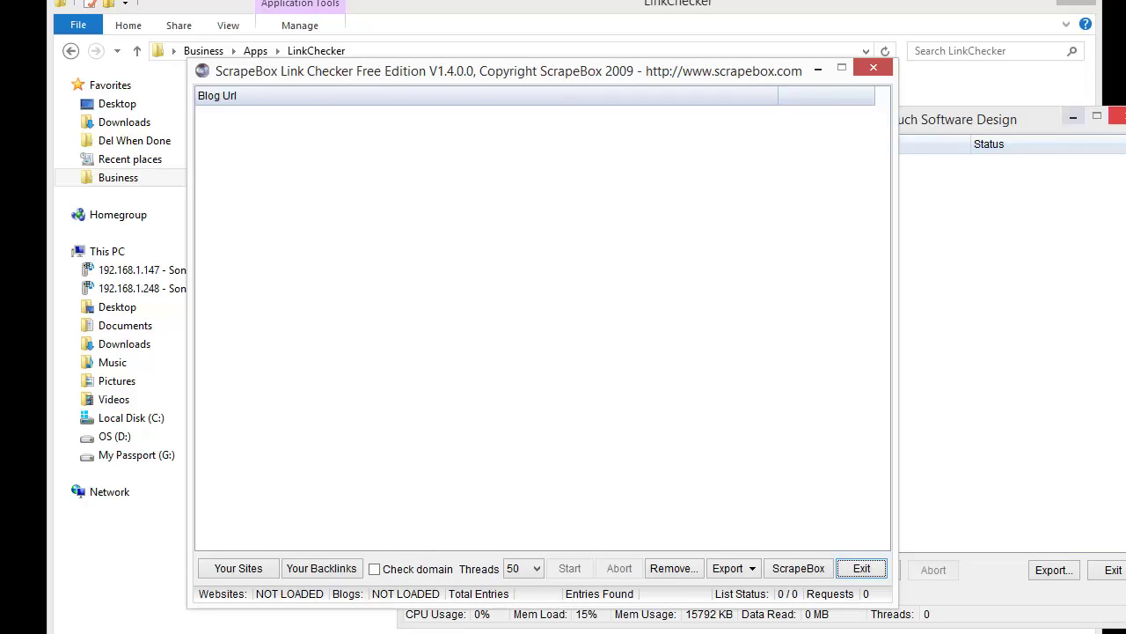
click(1074, 120)
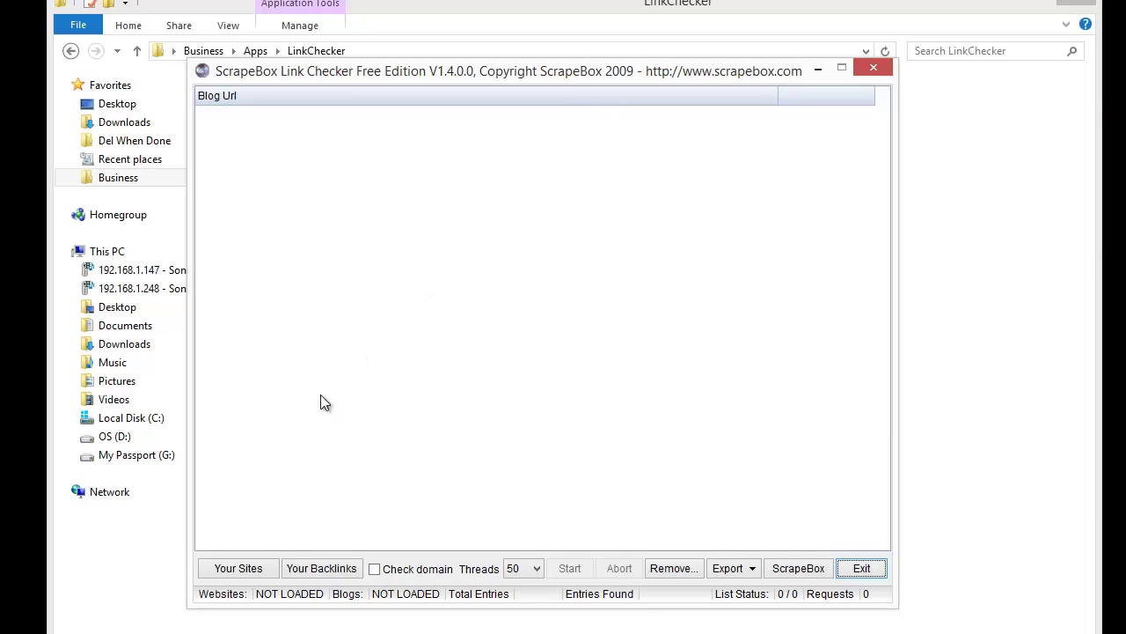
click(261, 566)
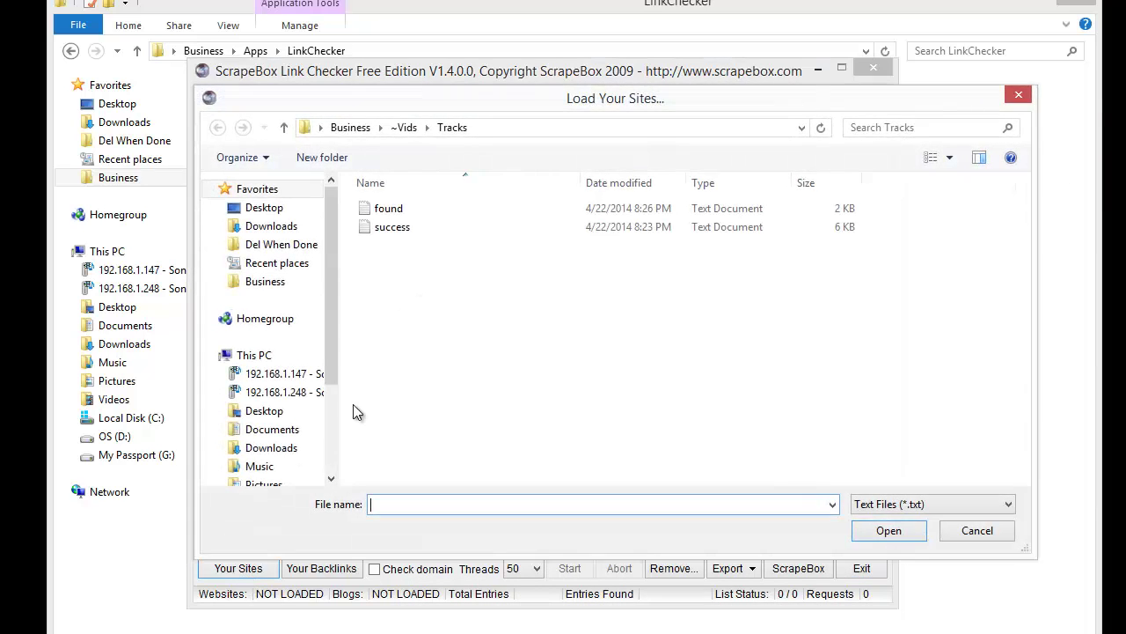
Step: Load the Sites file from ~Vids\Link Checker as your sites
click(264, 282)
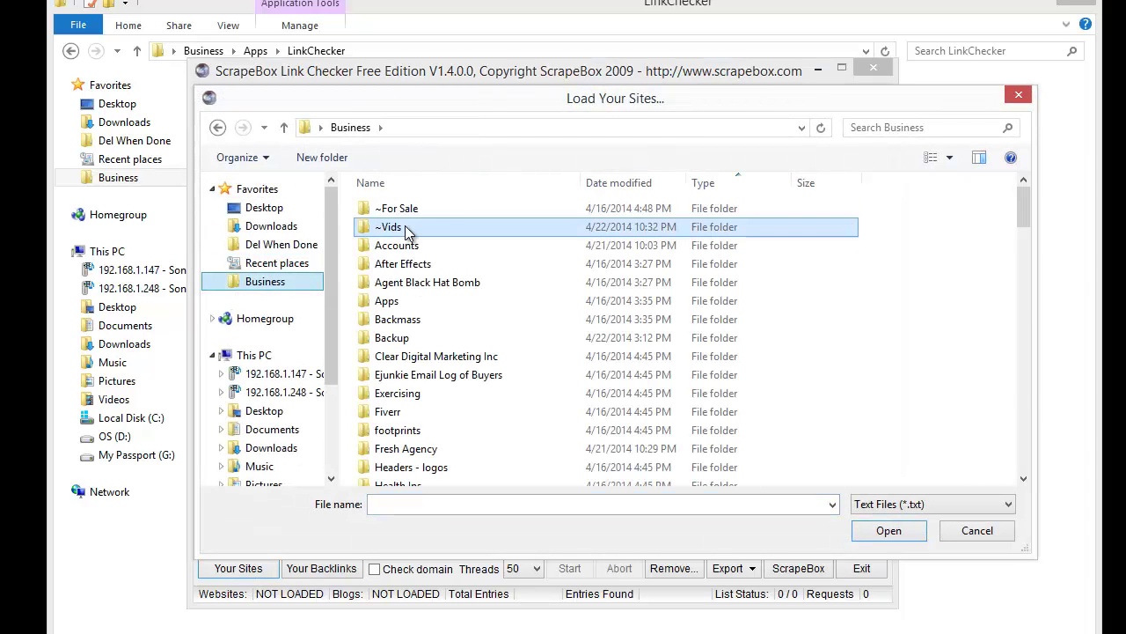
double_click(392, 227)
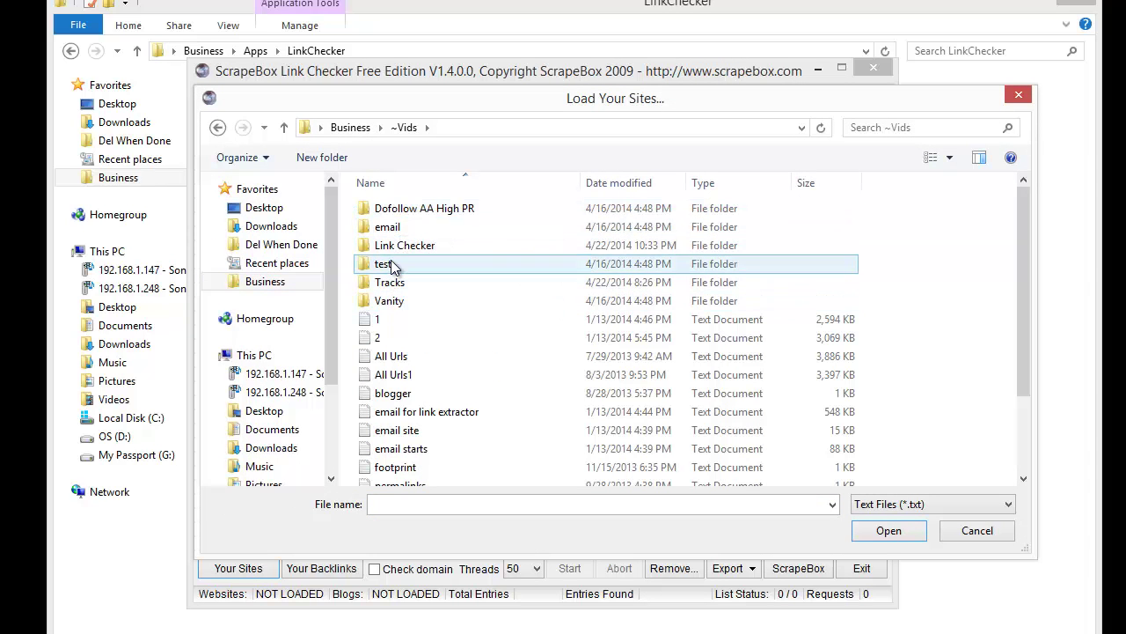
double_click(493, 245)
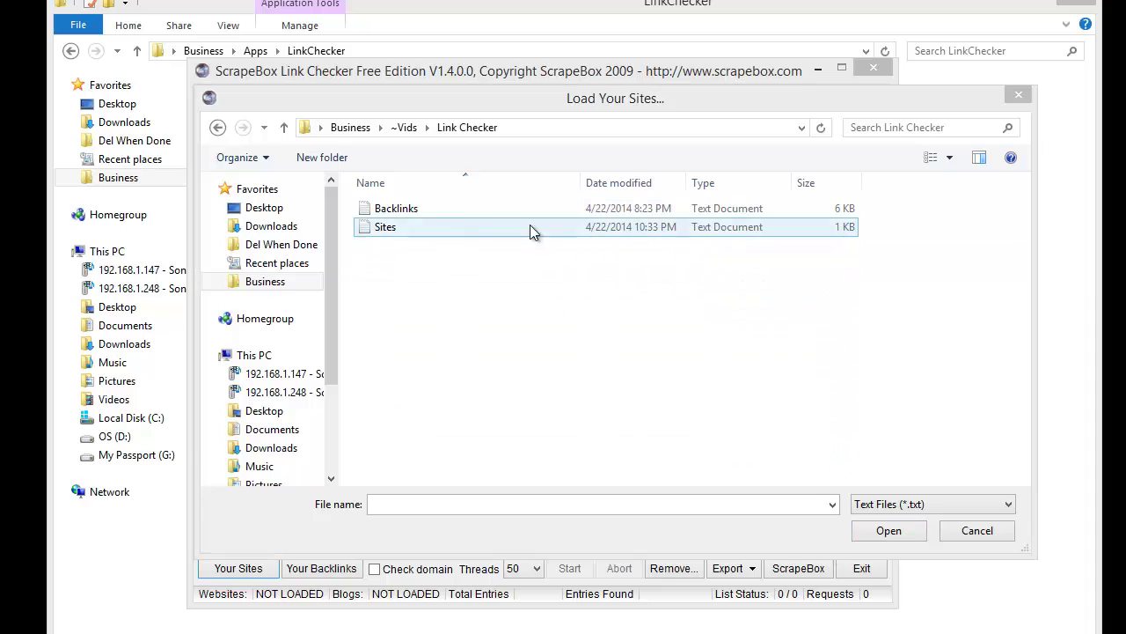
double_click(426, 223)
Step: Load the 70-URL Backlinks file and set the thread count to 10
click(321, 567)
double_click(401, 208)
click(526, 567)
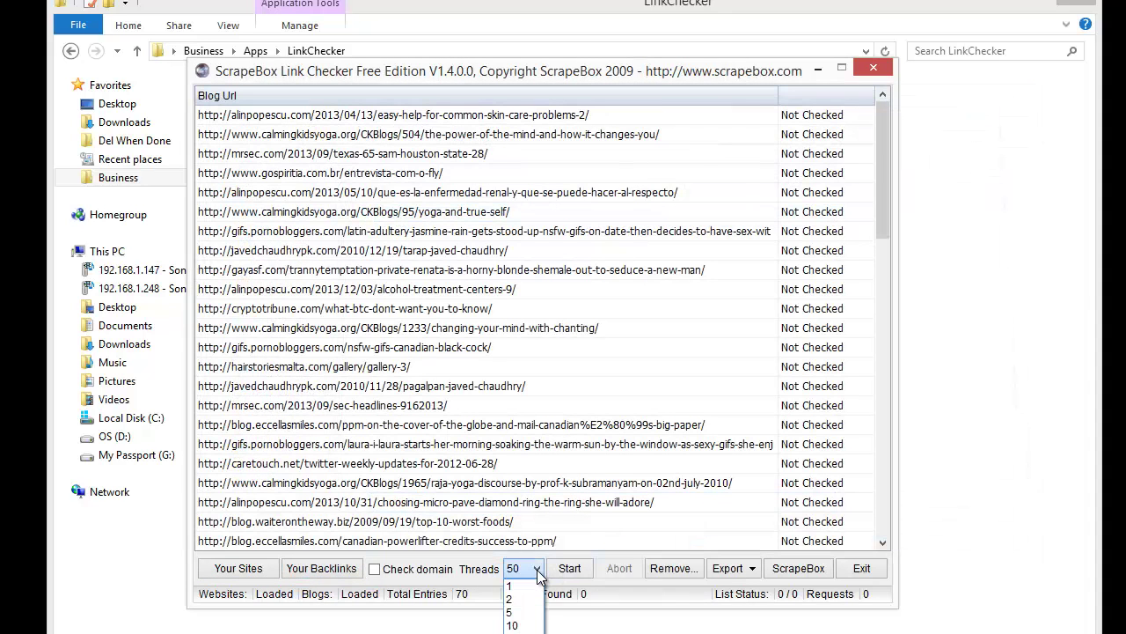
click(532, 626)
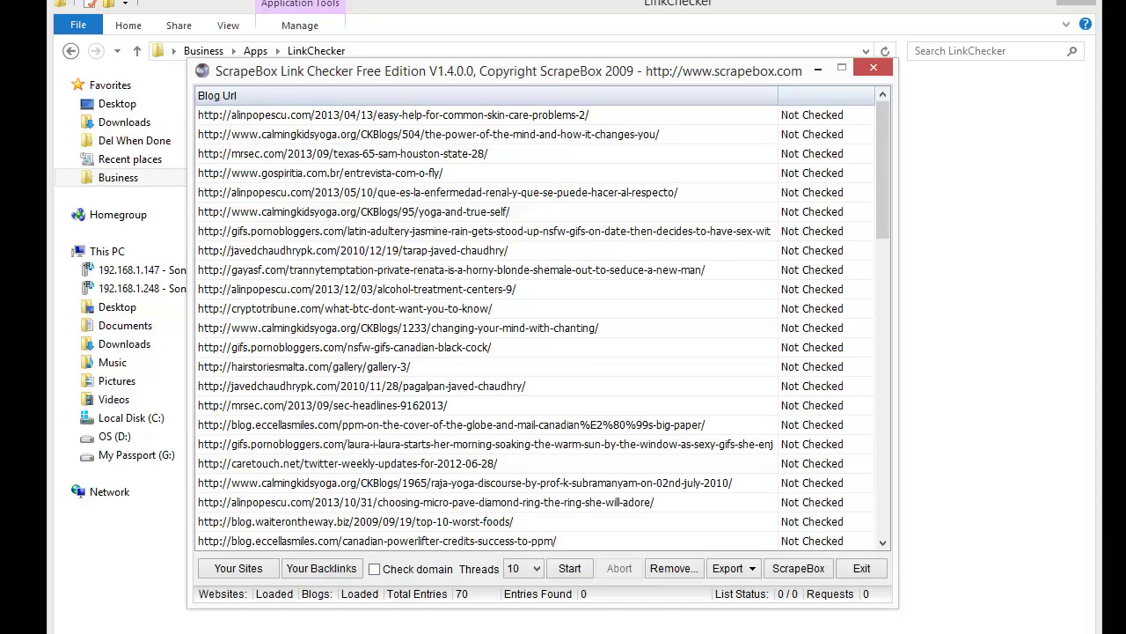
click(872, 67)
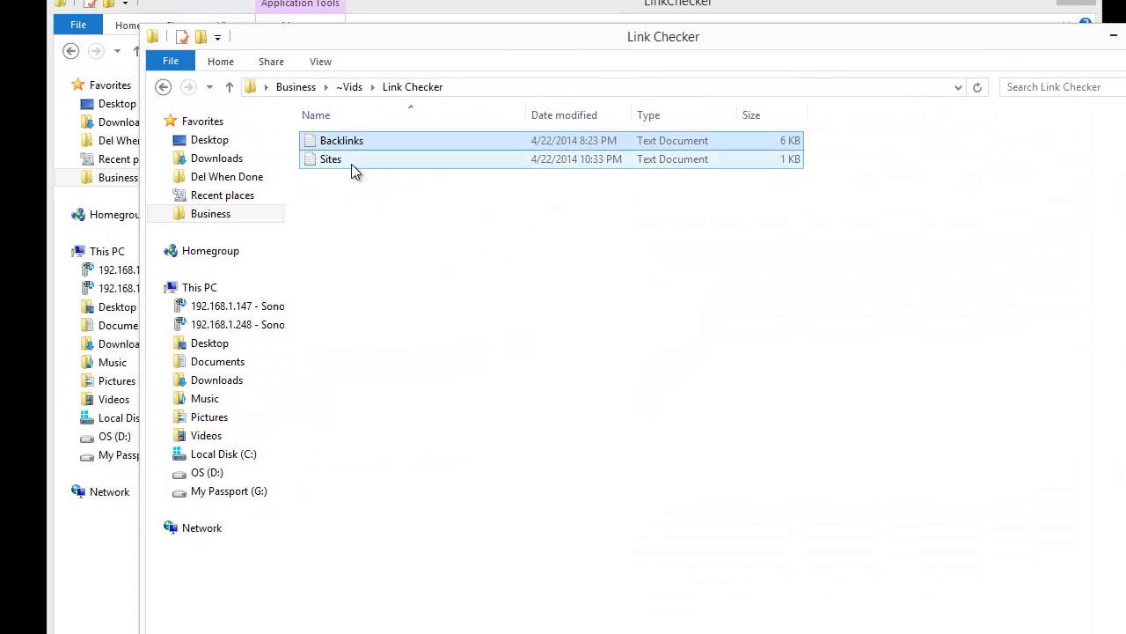
click(351, 163)
double_click(351, 164)
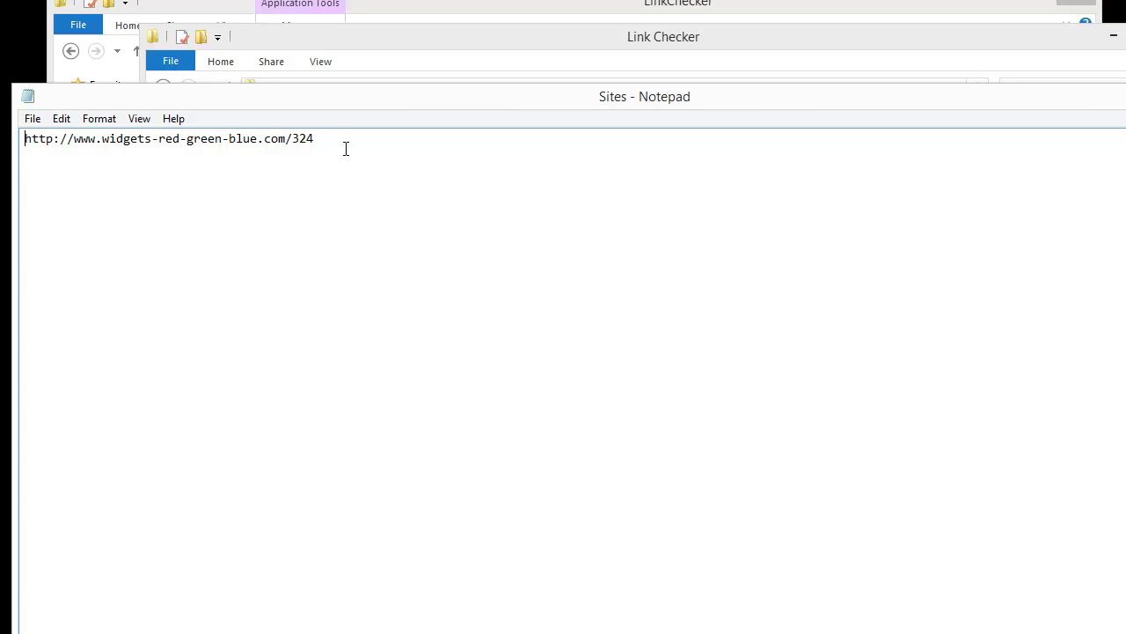
drag(313, 139, 293, 139)
drag(286, 138, 13, 143)
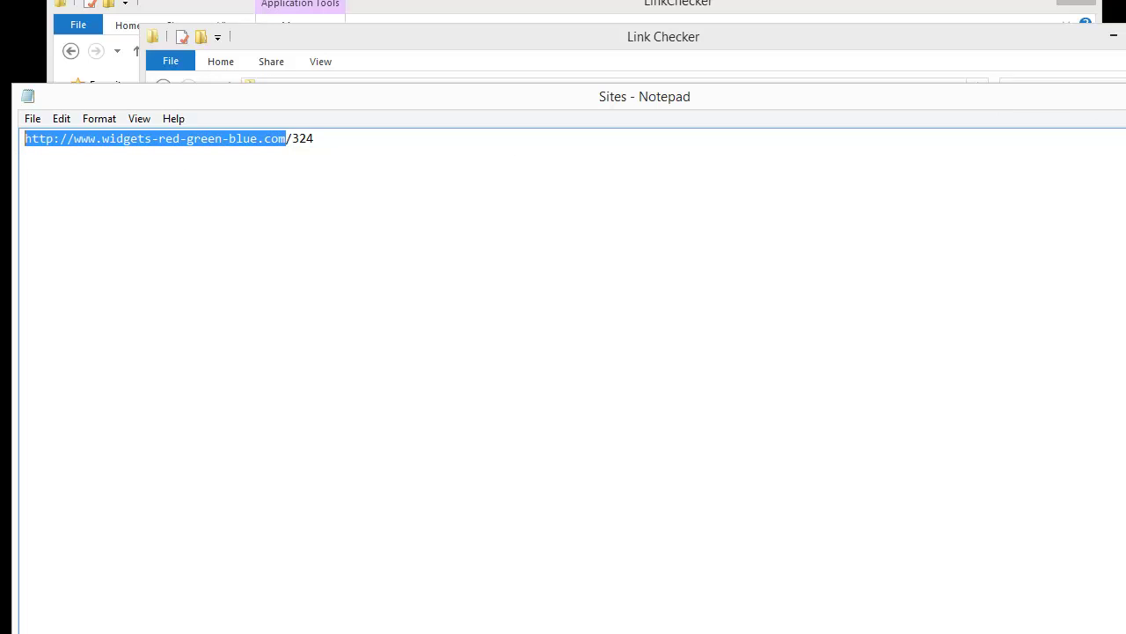
click(366, 179)
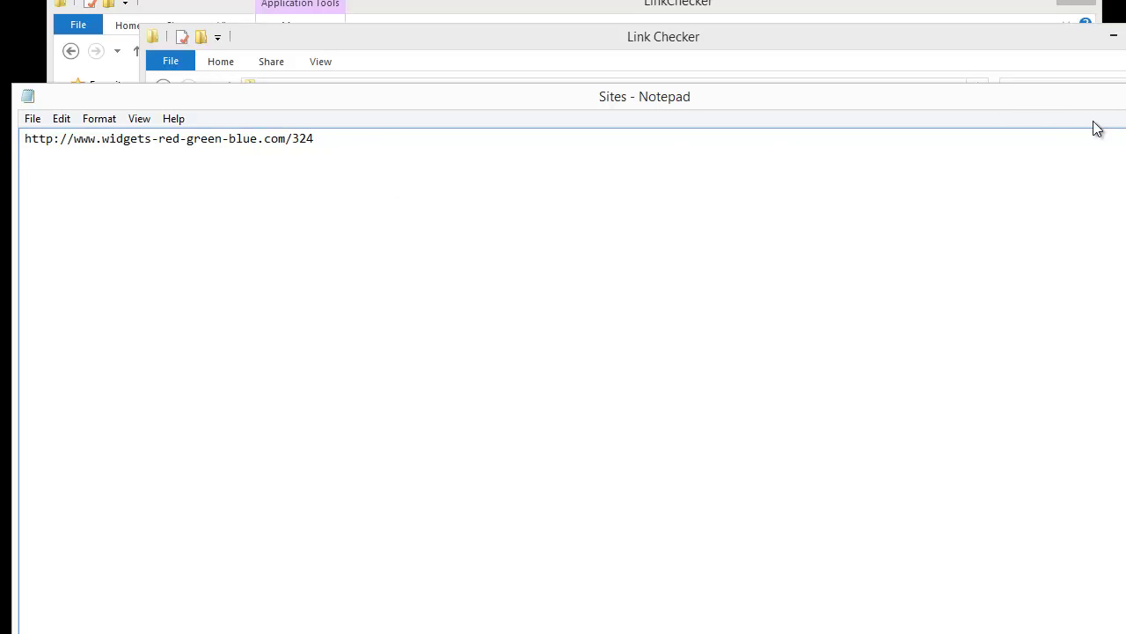
key(alt+F4)
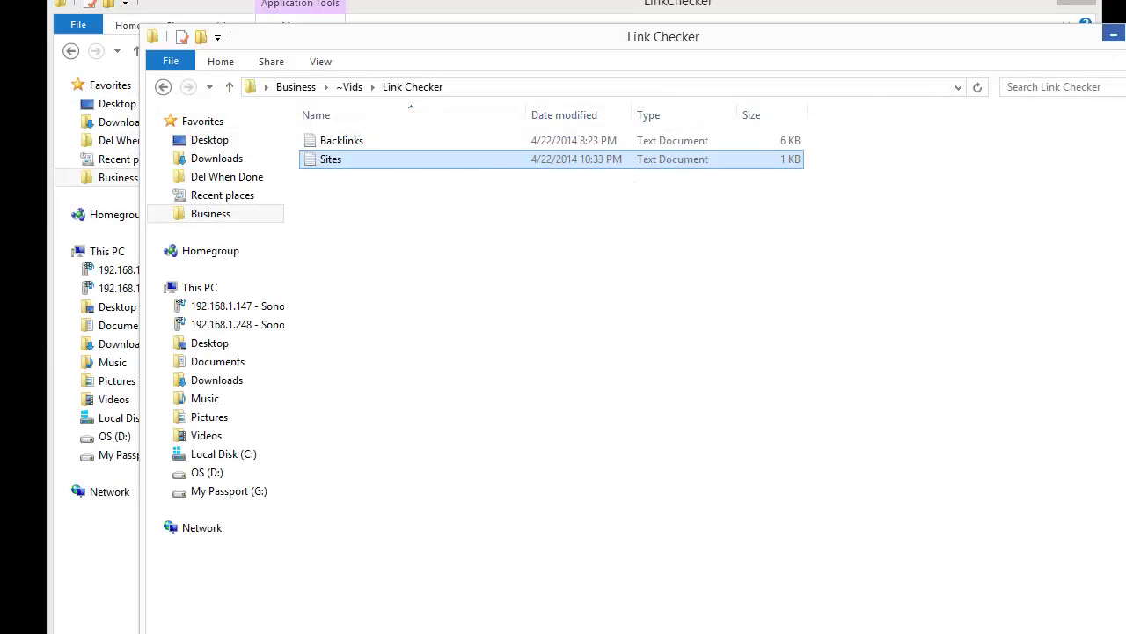
click(1115, 35)
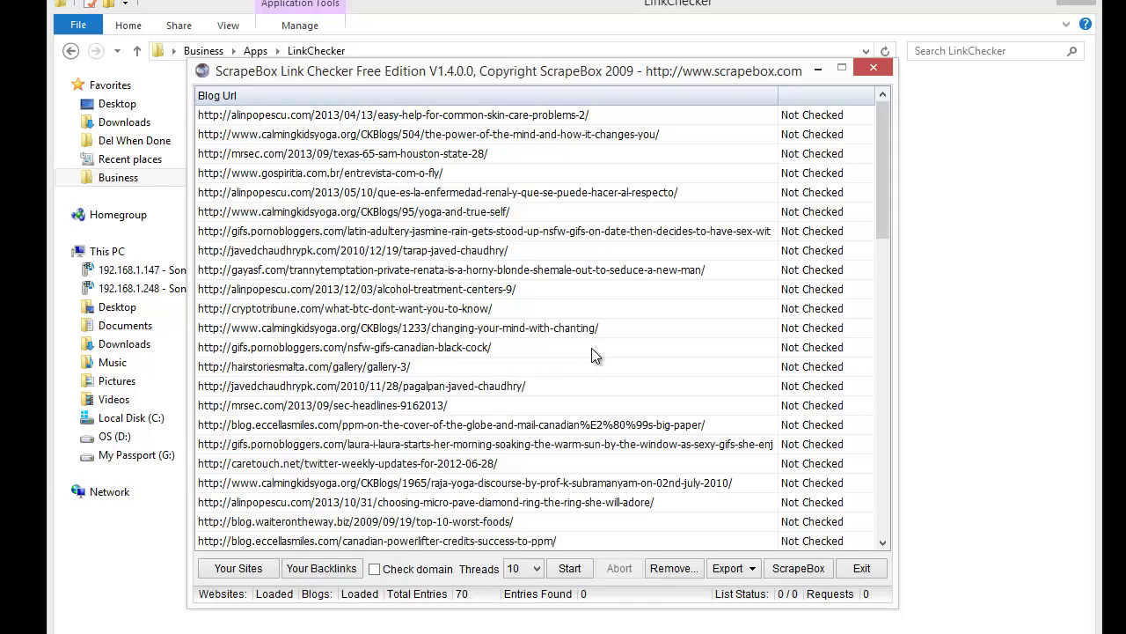
Step: Check the 70 backlinks and abort partway, leaving 26 found and some Error 406 entries
click(579, 568)
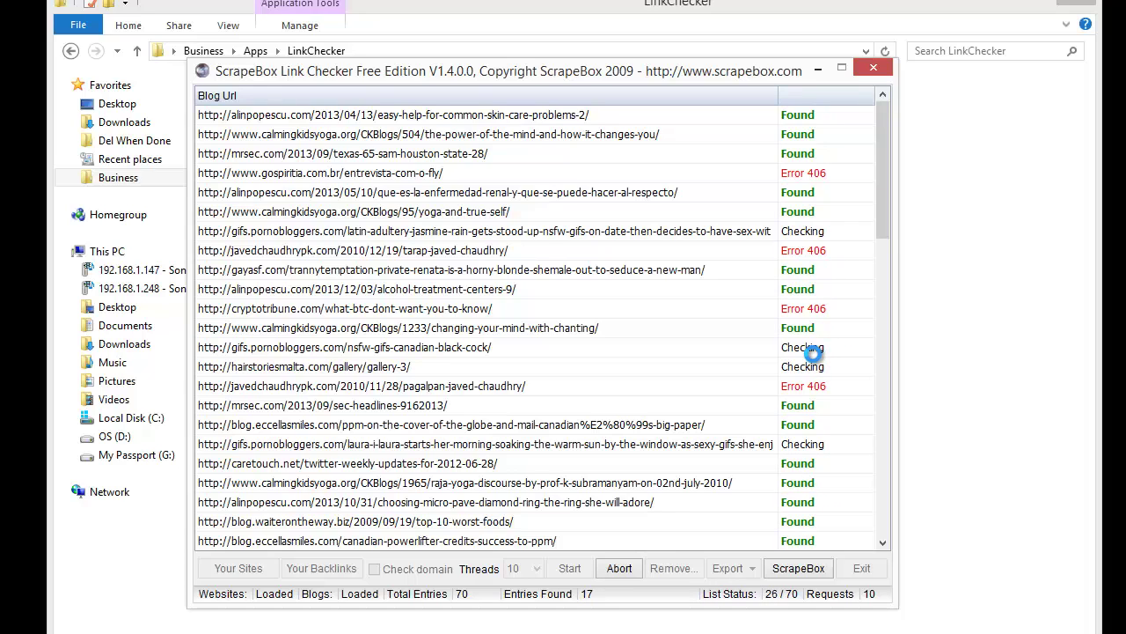
drag(880, 502, 890, 159)
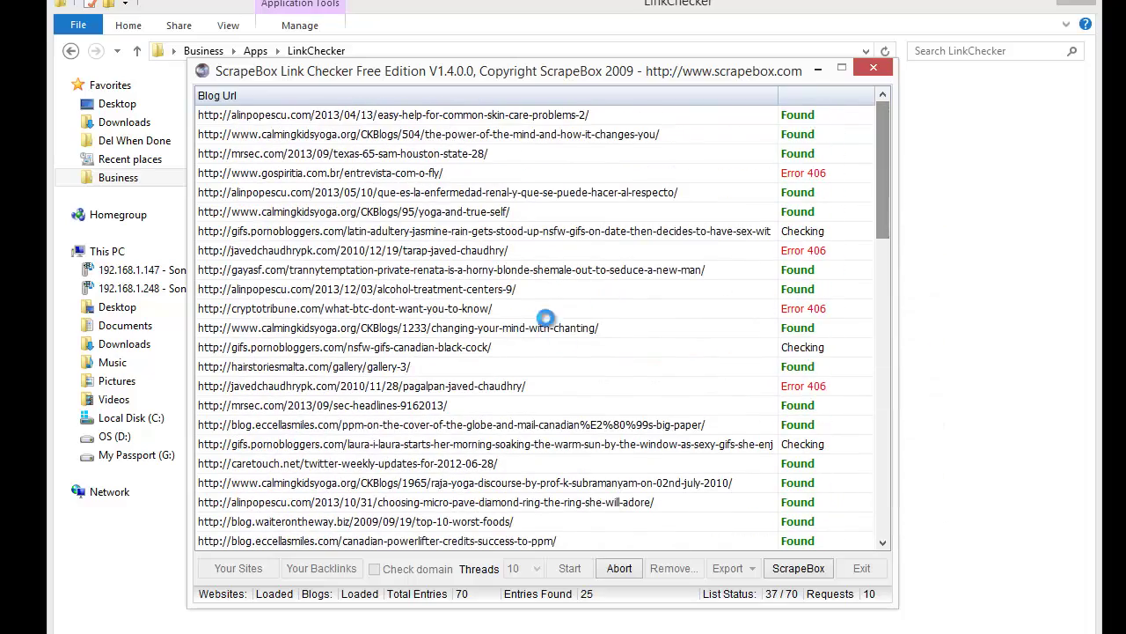
click(619, 568)
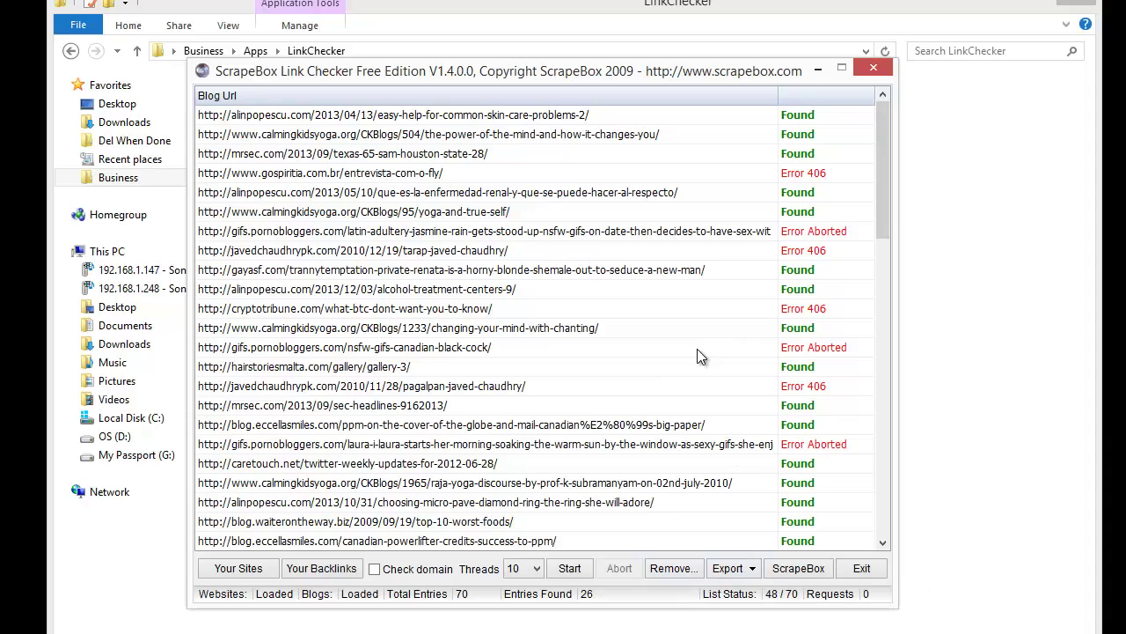
Step: Look through the Export choices, then open the scrapebox.com tool page with the ScrapeBox button
click(726, 567)
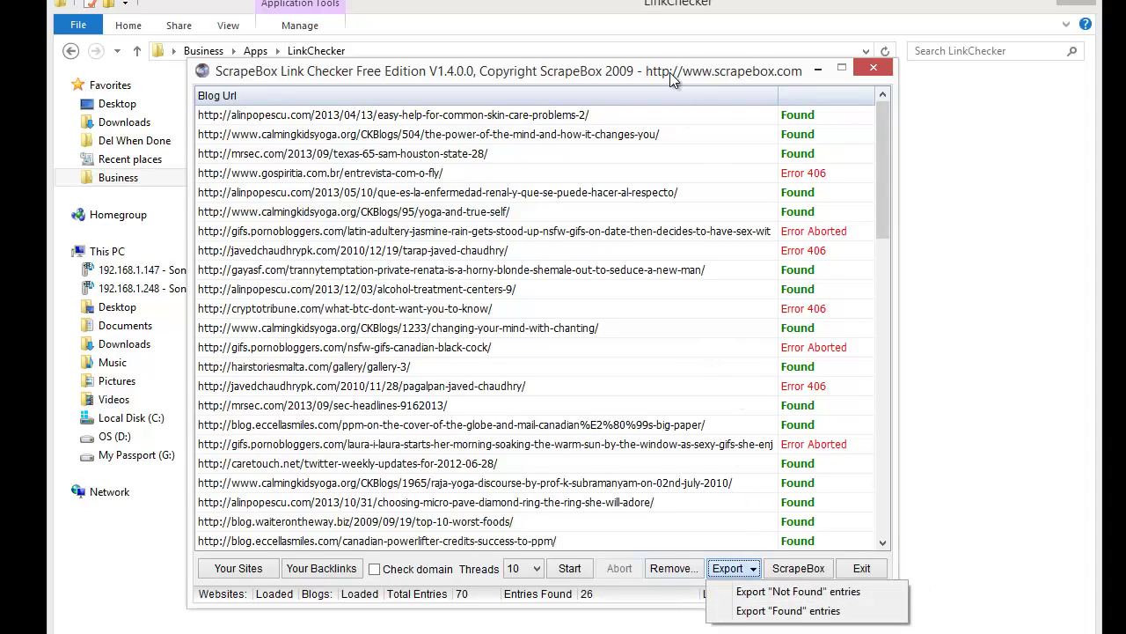
drag(670, 72, 662, 26)
click(727, 528)
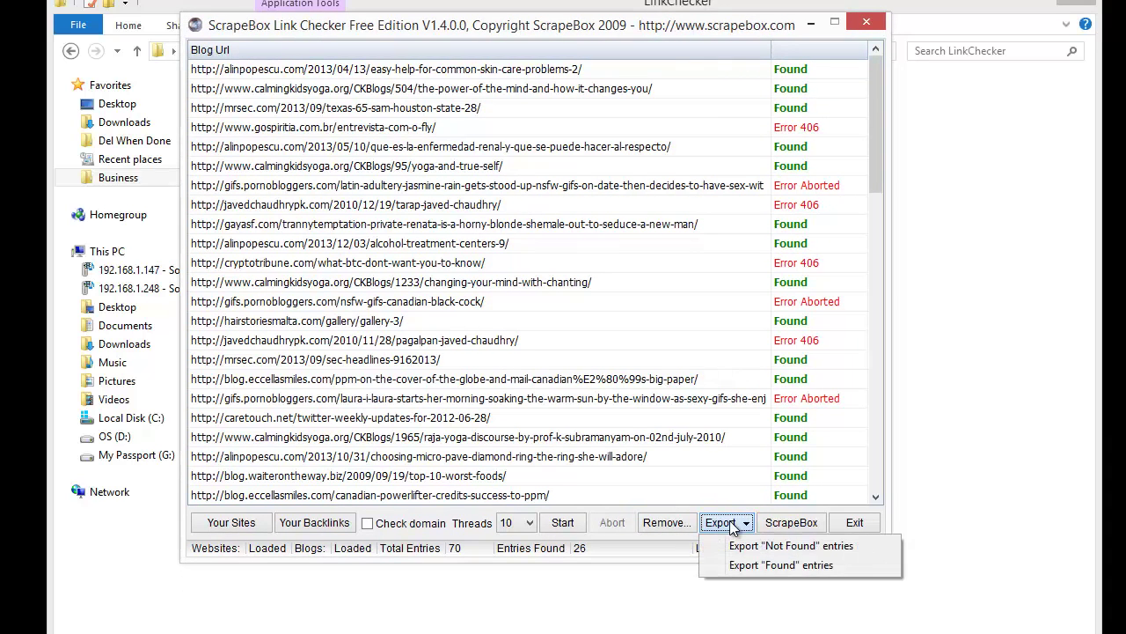
click(790, 522)
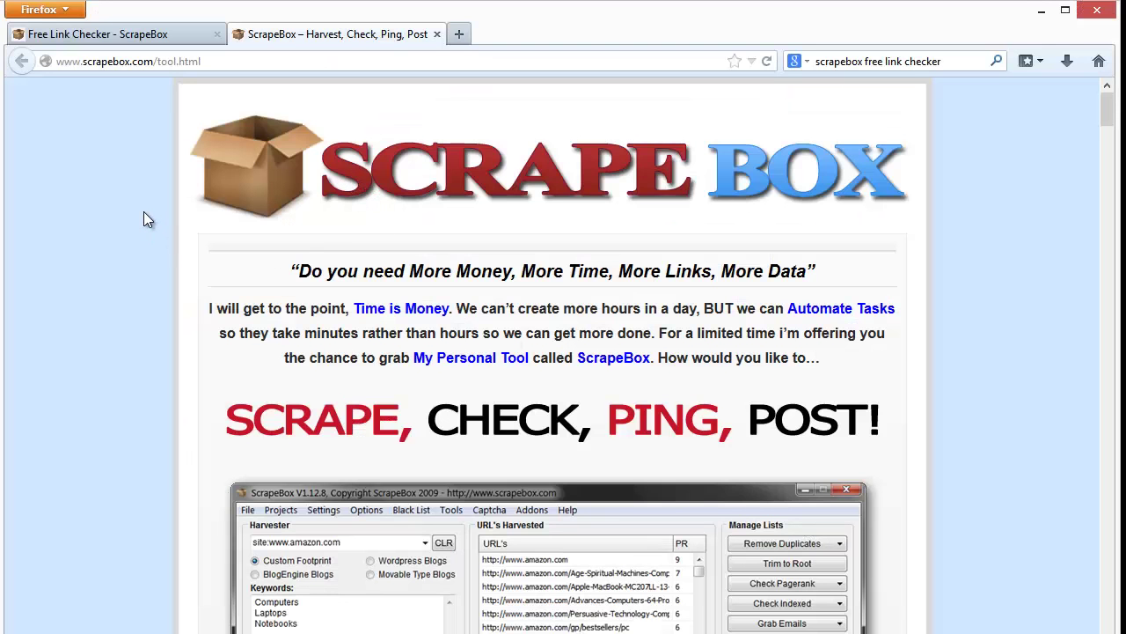
Step: Scroll down the scrapebox.com tool page, then minimize Firefox to return to the checker
scroll(145, 212, down, 15)
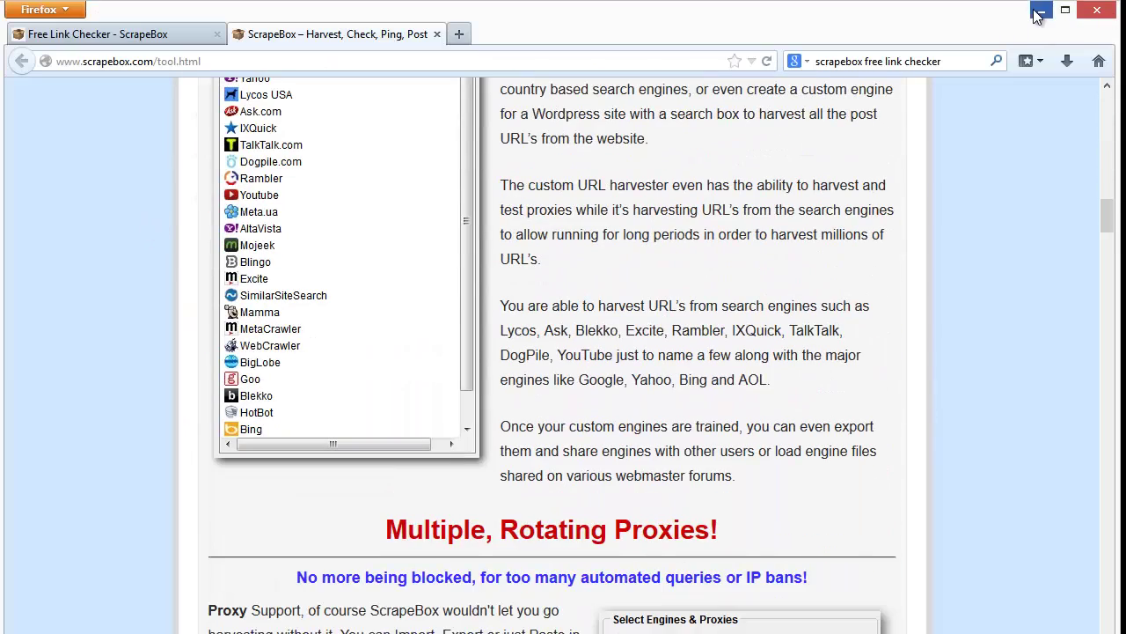
click(1038, 12)
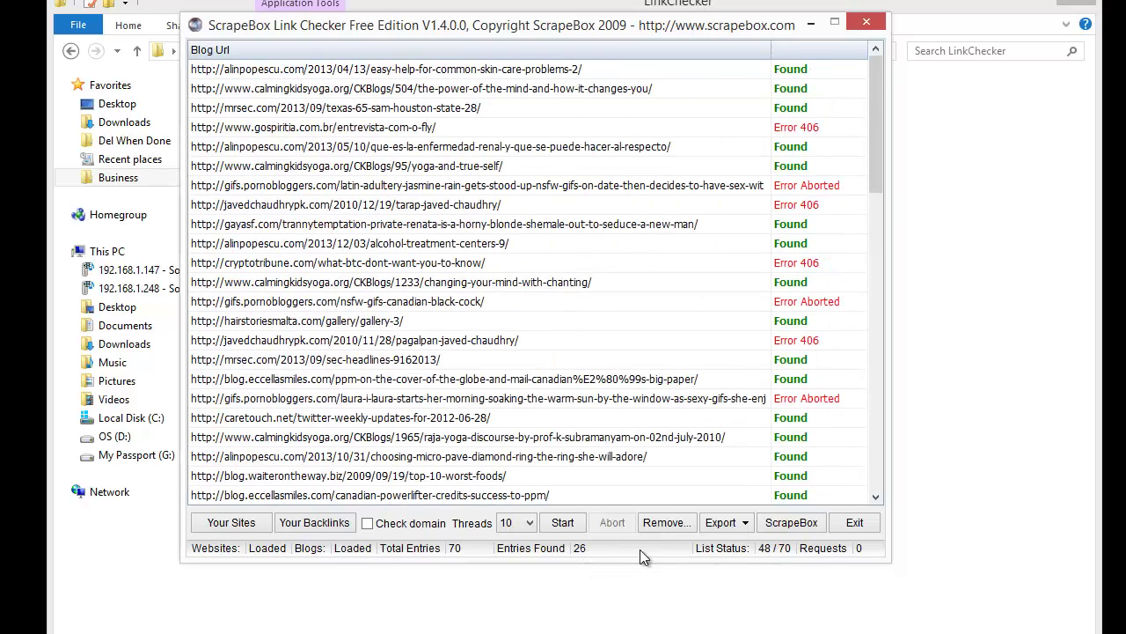
Step: Exit the Free Edition, launch linkchecker V1.0.0.0, and choose Your Sites > Load from file
click(847, 526)
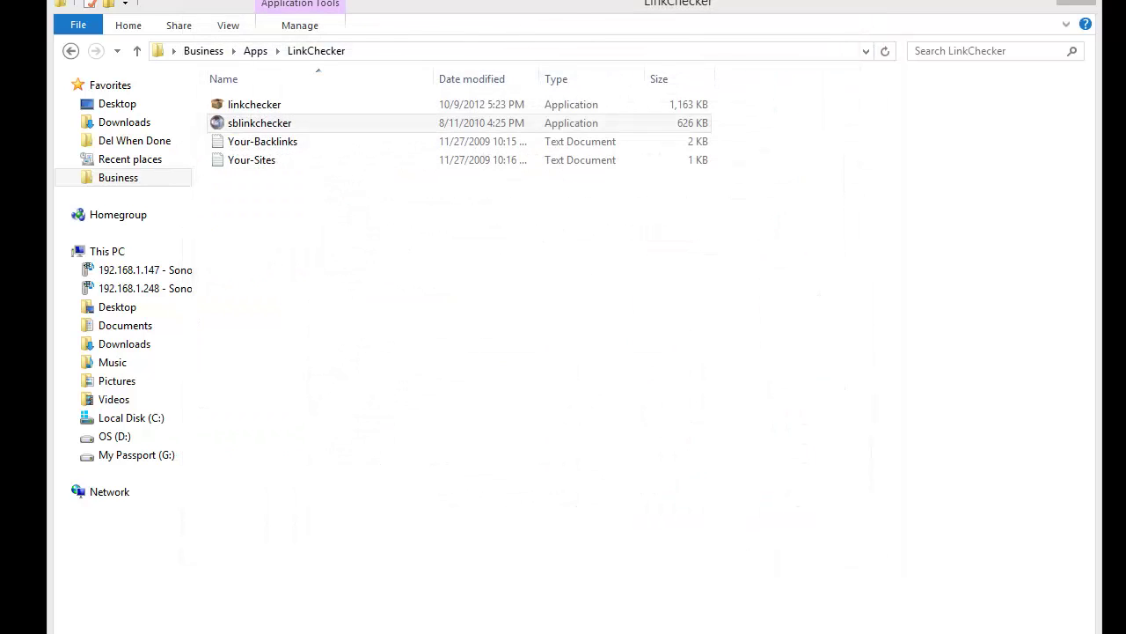
double_click(262, 112)
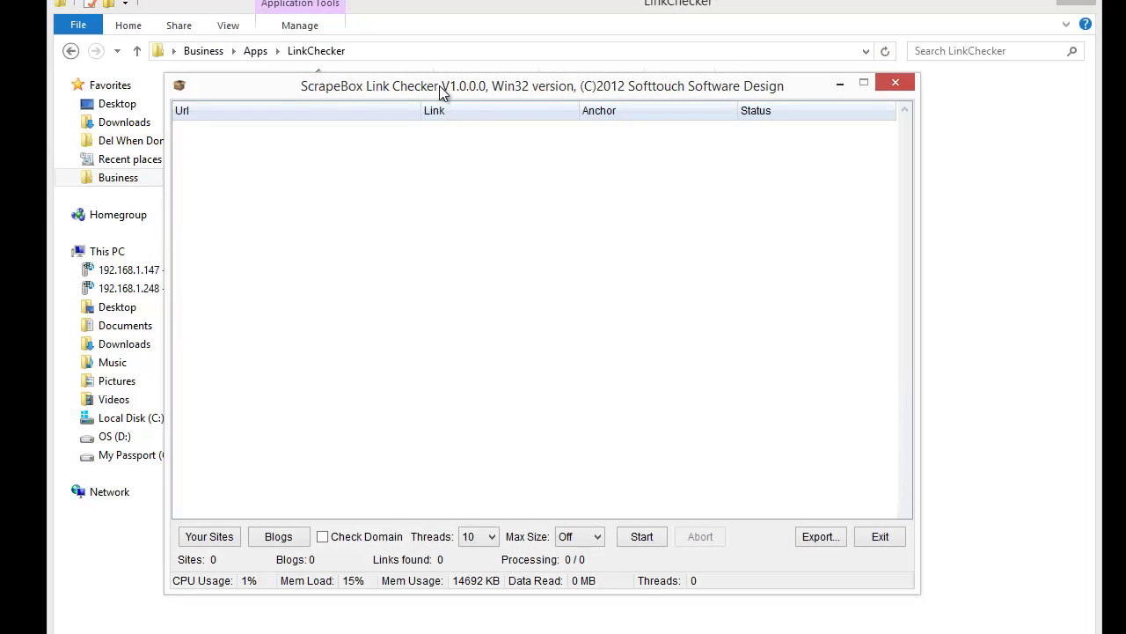
click(204, 519)
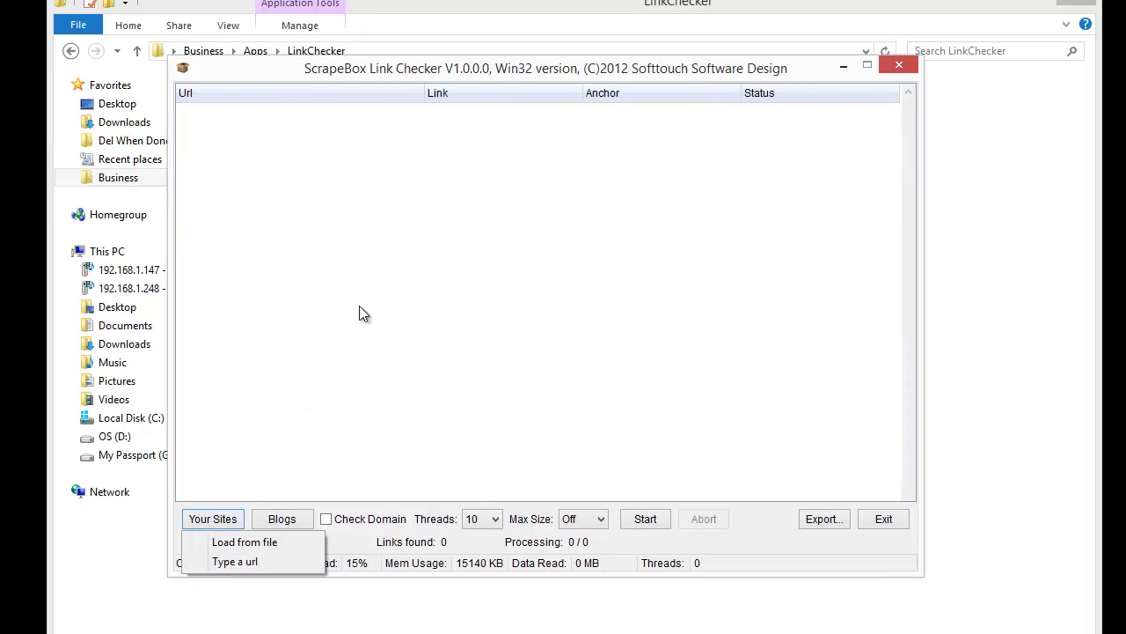
click(262, 562)
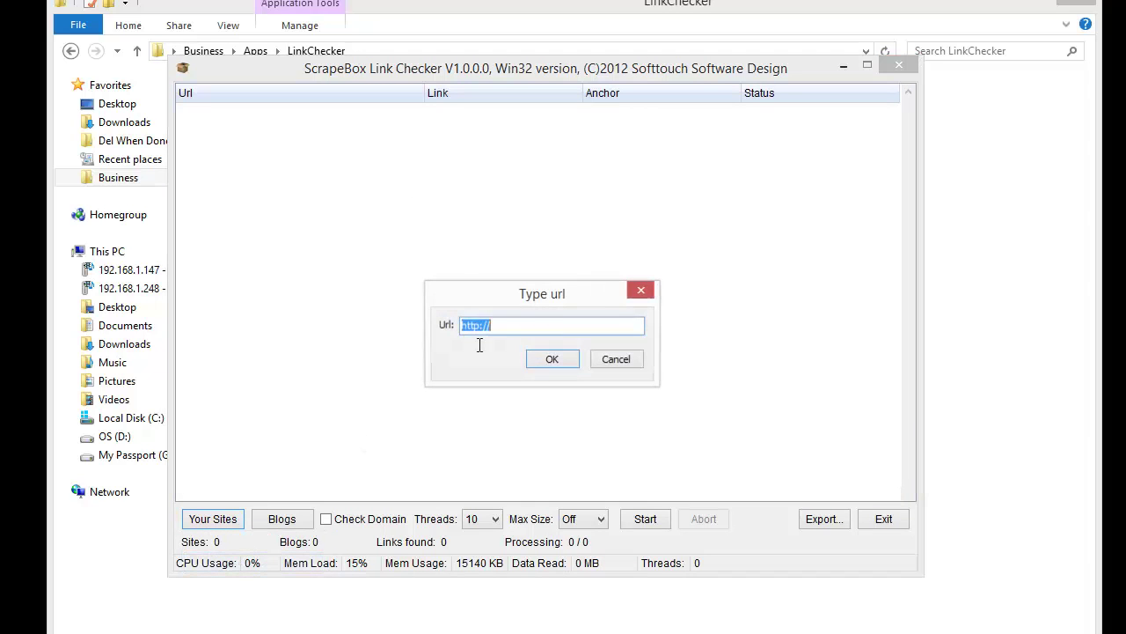
click(633, 359)
click(216, 522)
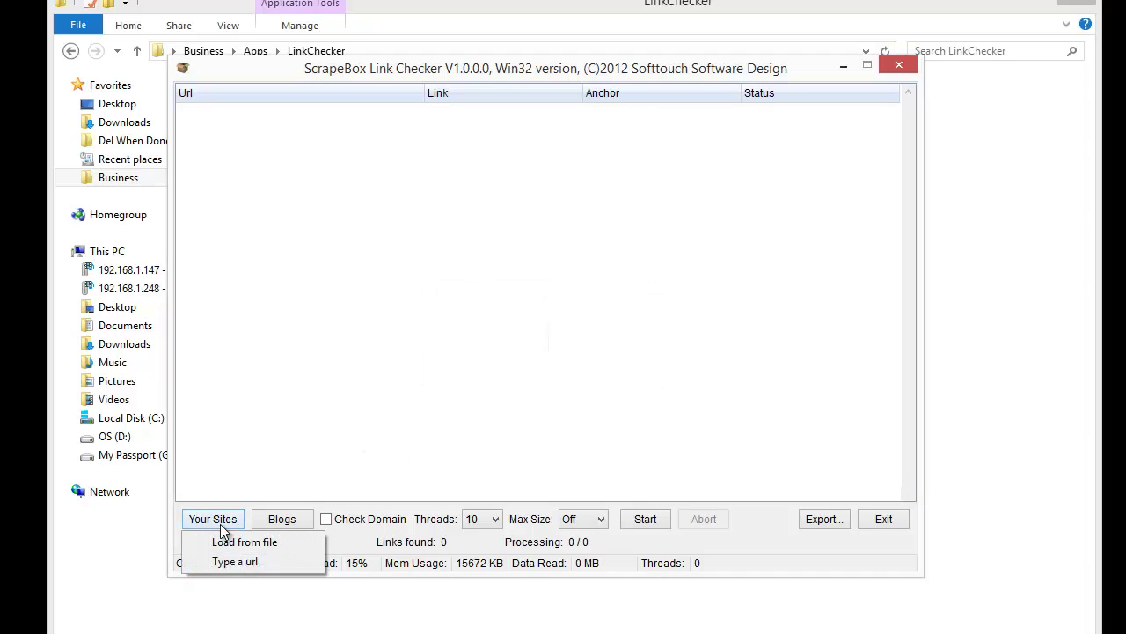
click(231, 541)
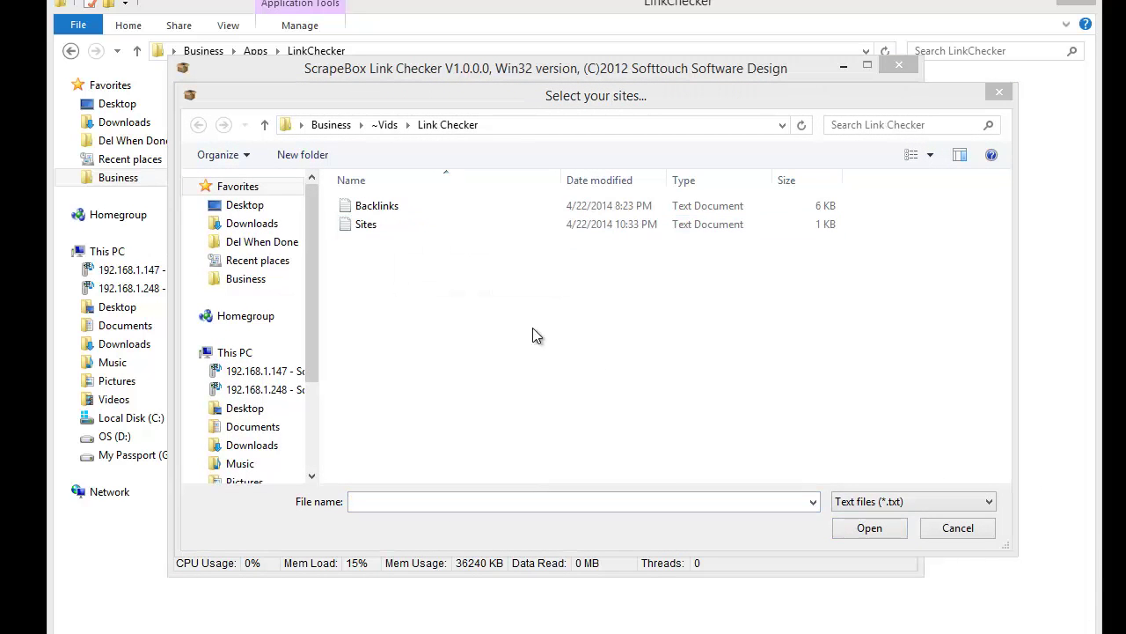
Step: Load the Sites file and the 70-URL Backlinks file as the blogs to check
double_click(352, 226)
click(276, 519)
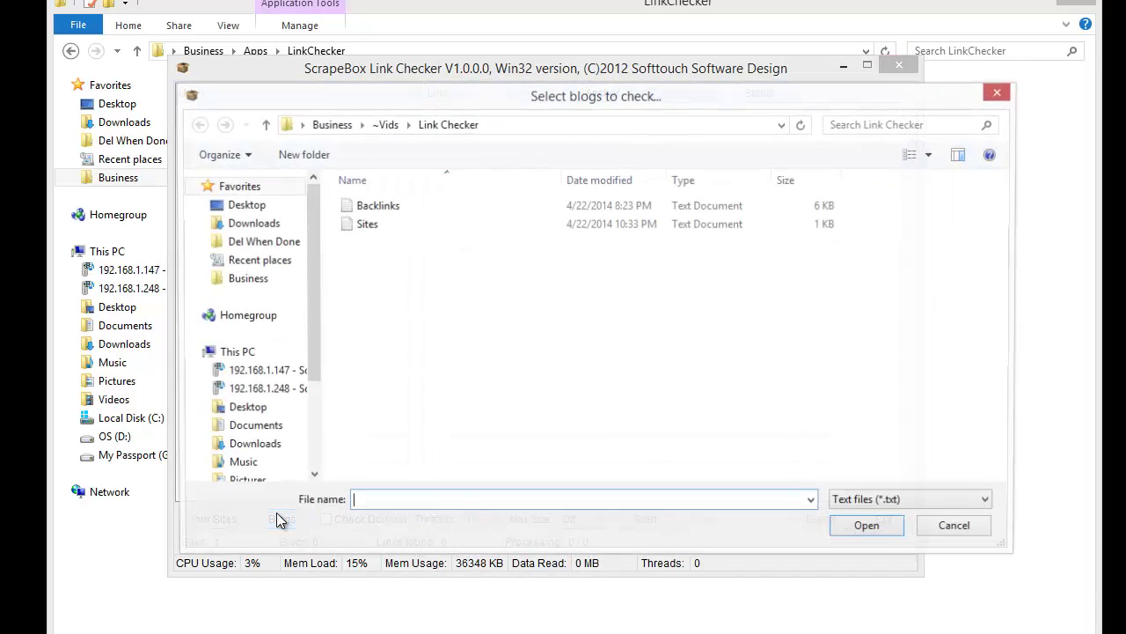
double_click(379, 206)
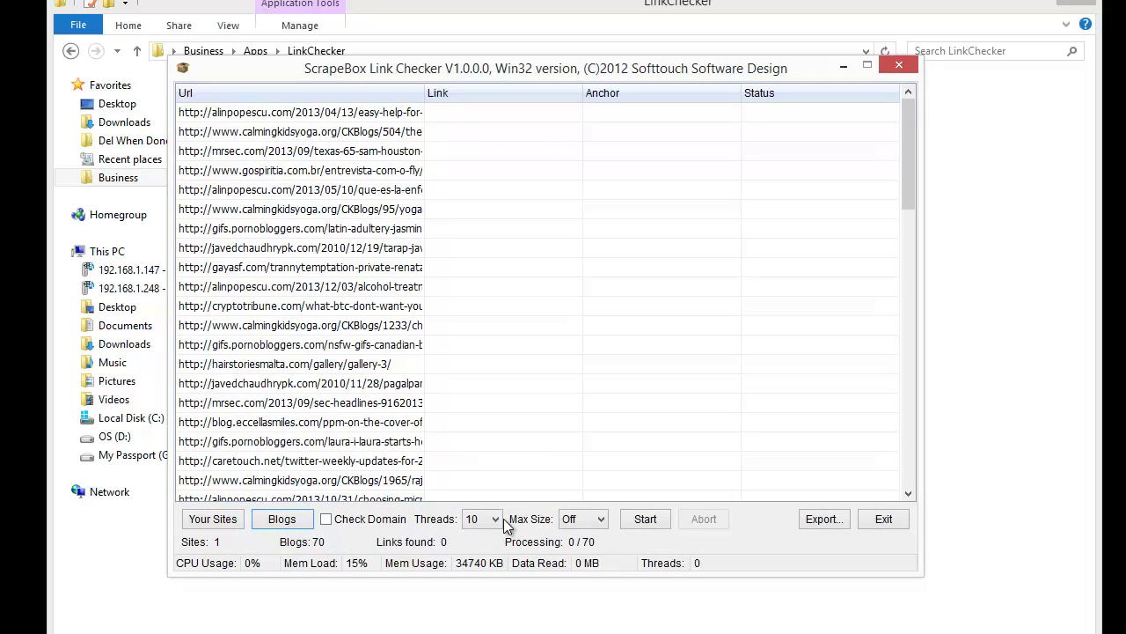
Step: Leave the maximum page size set to Off
click(581, 525)
click(557, 71)
drag(557, 70, 552, 0)
click(577, 410)
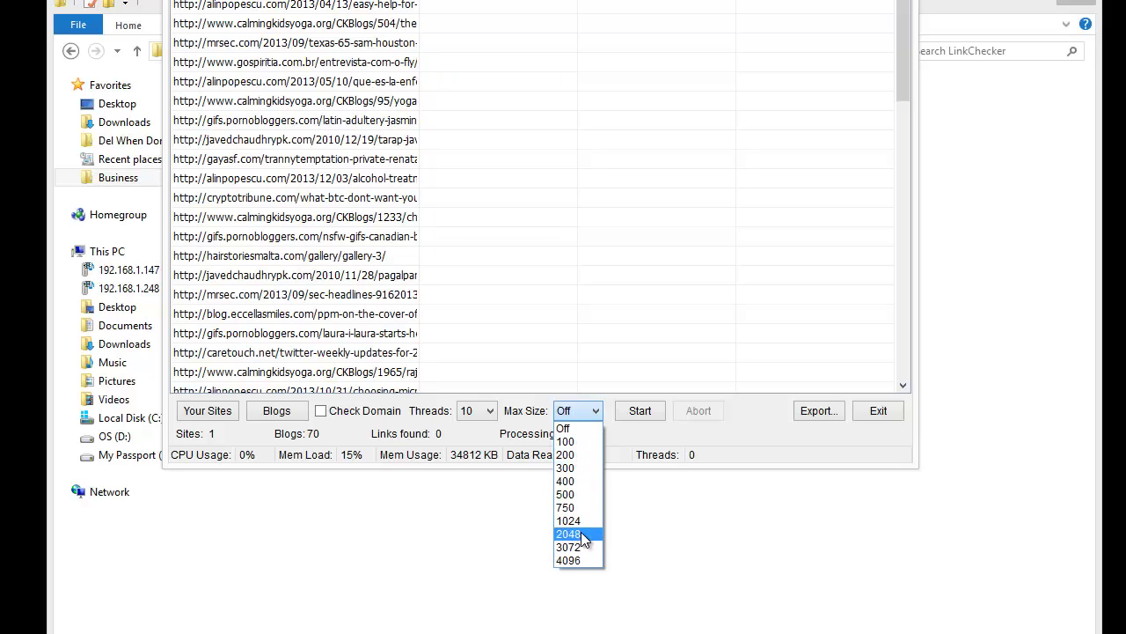
click(573, 428)
drag(534, 0, 540, 44)
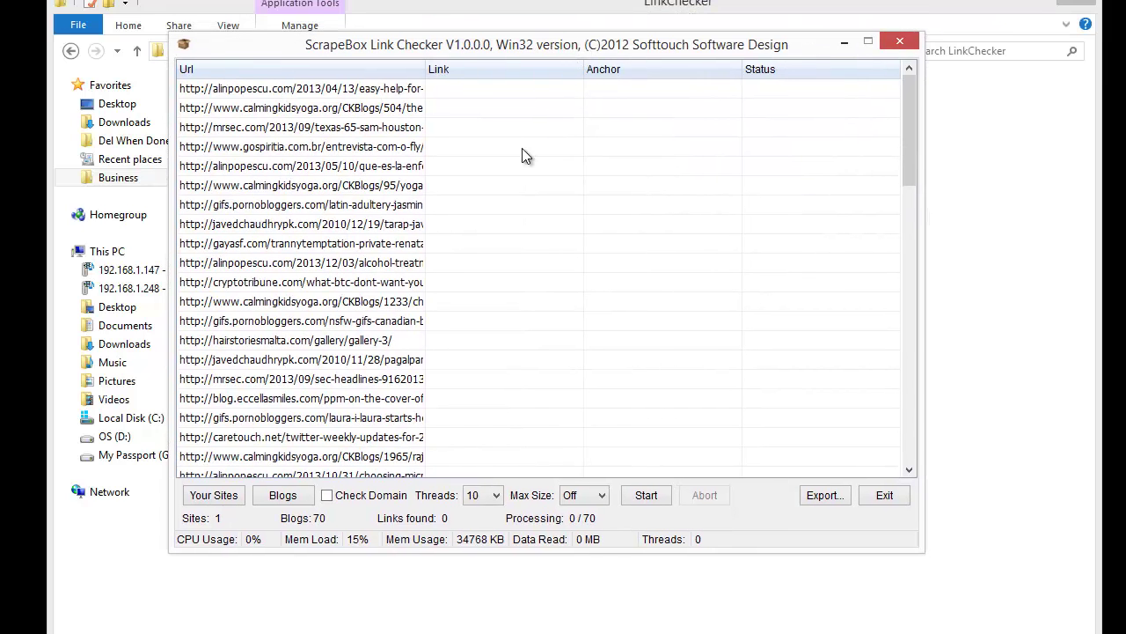
Step: Start checking the 70 blogs for links, briefly opening and closing the Free Edition checker
click(649, 494)
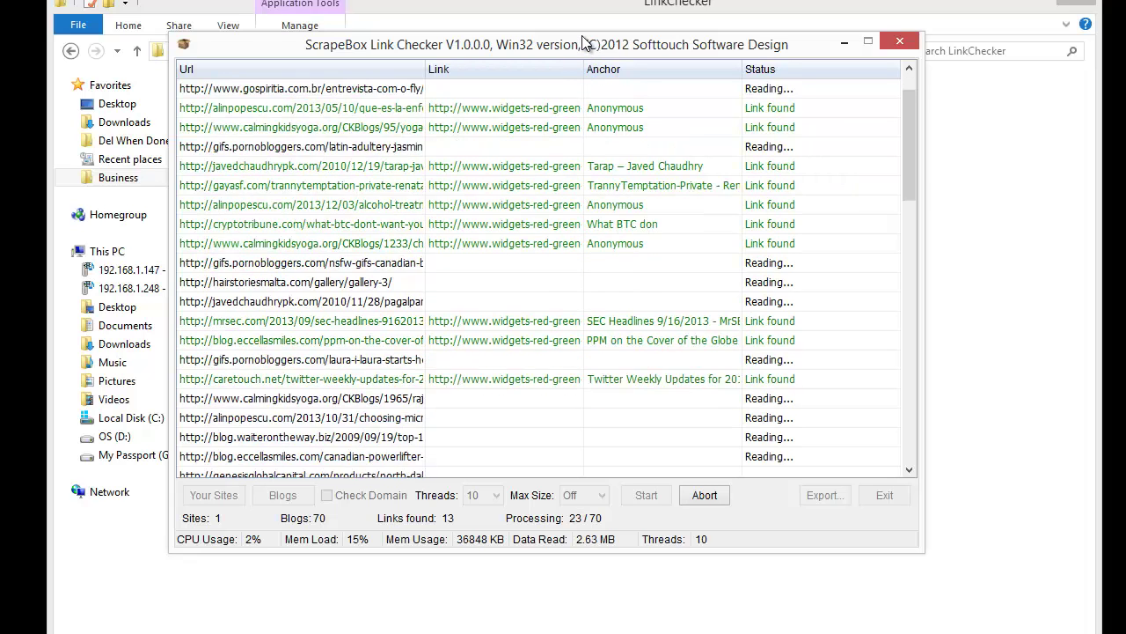
drag(585, 45, 564, 202)
double_click(303, 122)
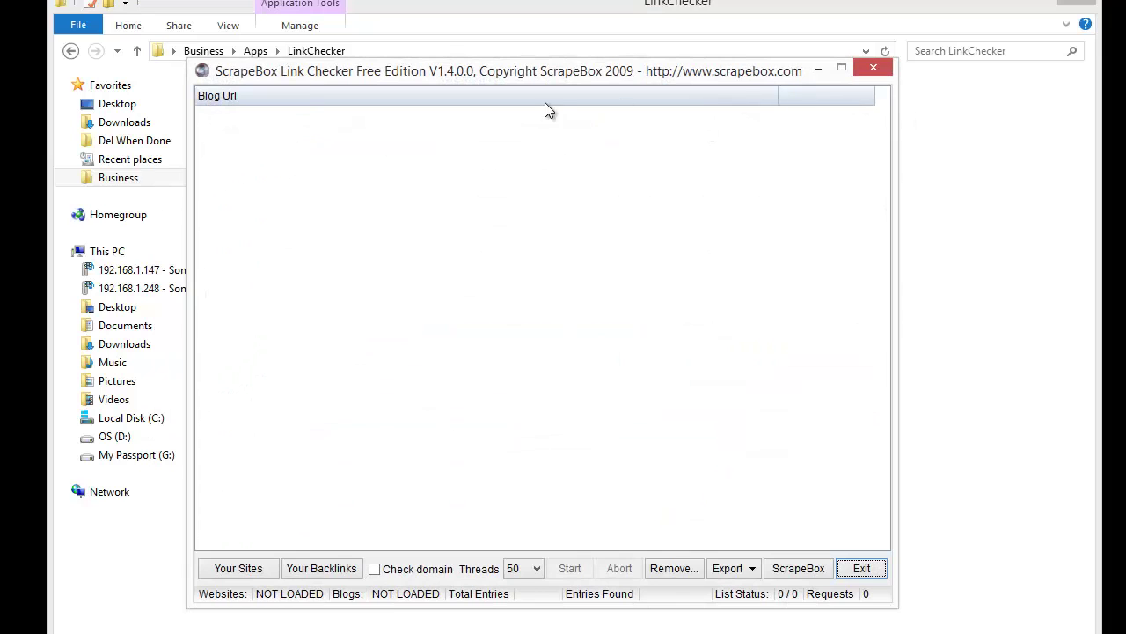
click(873, 69)
key(alt+Tab)
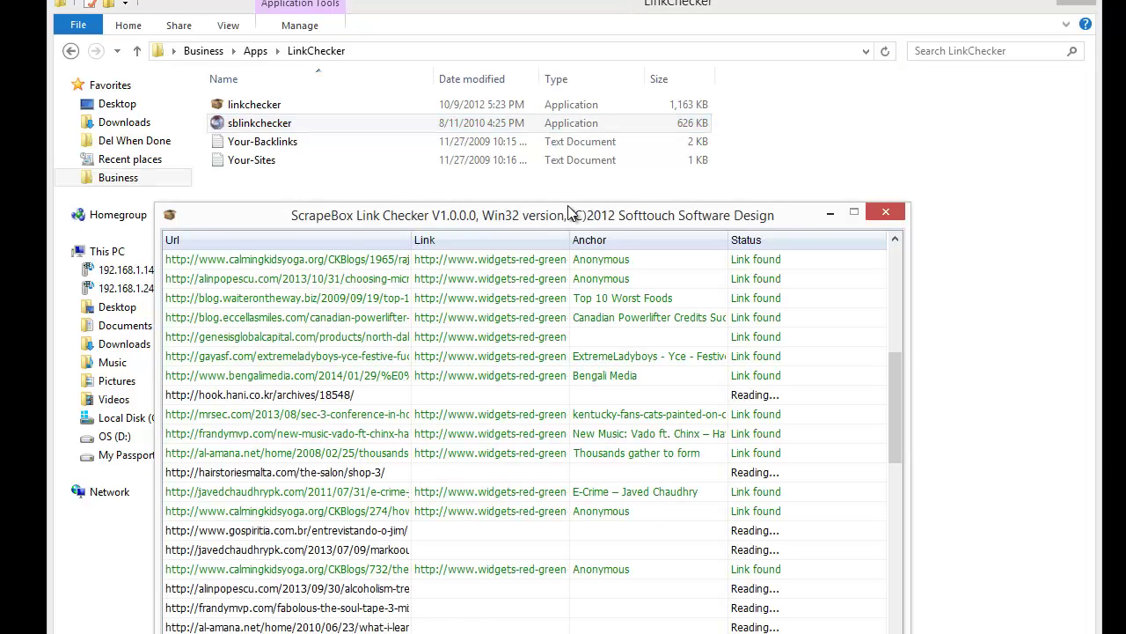
drag(563, 216, 571, 97)
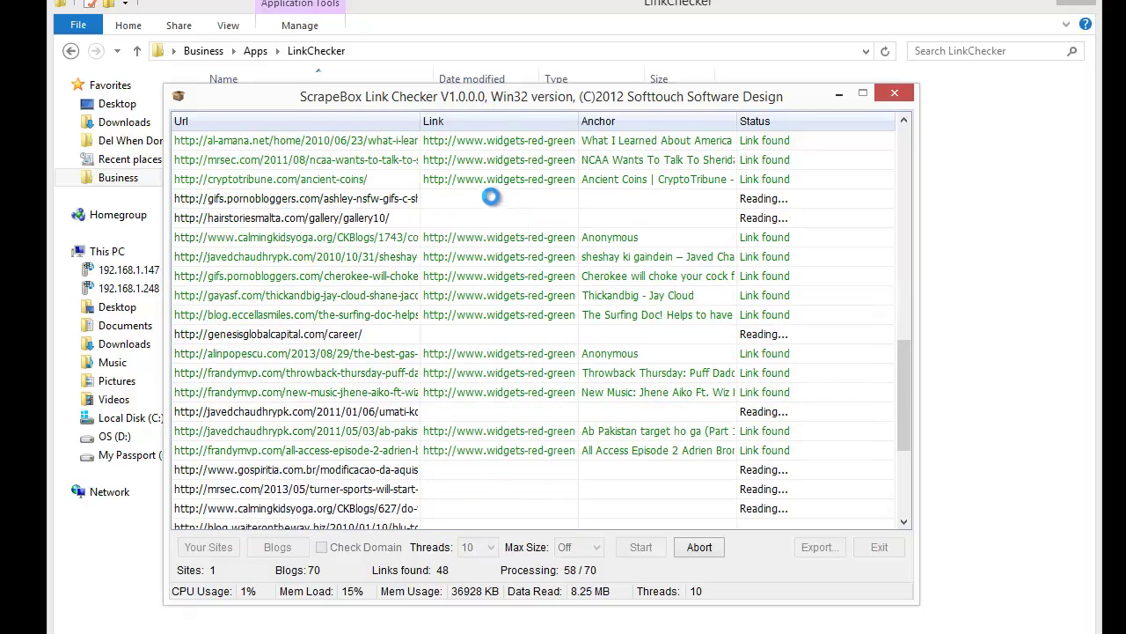
drag(626, 95, 626, 60)
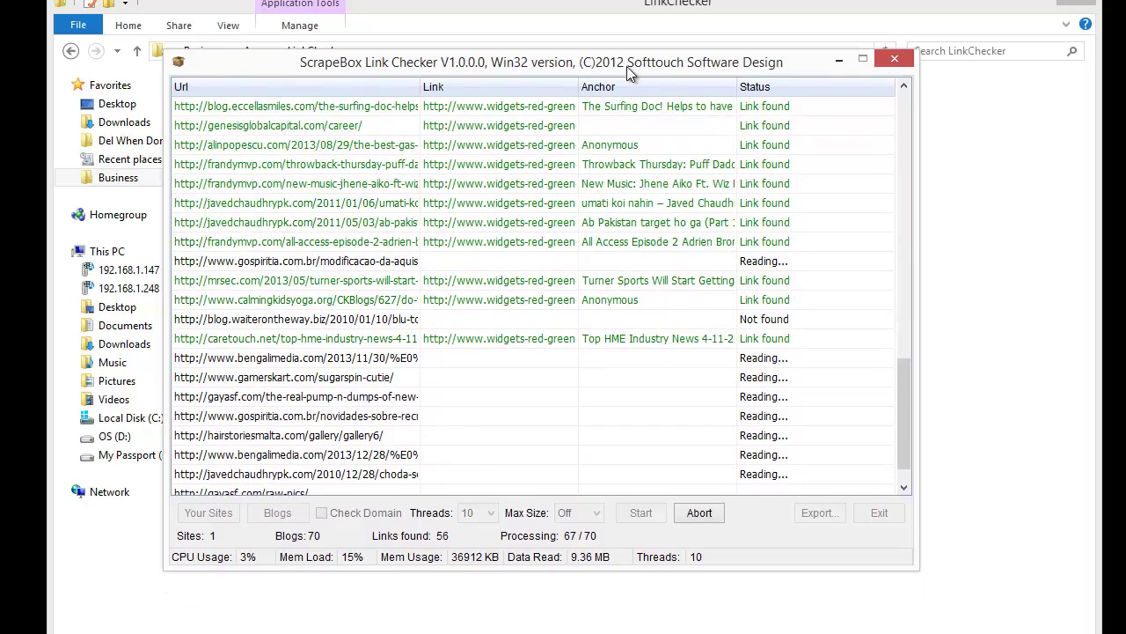
Step: Abort the remaining checks with 59 links found, then view the export format list
click(700, 512)
drag(899, 412, 903, 139)
click(818, 512)
drag(719, 68, 648, 0)
click(746, 362)
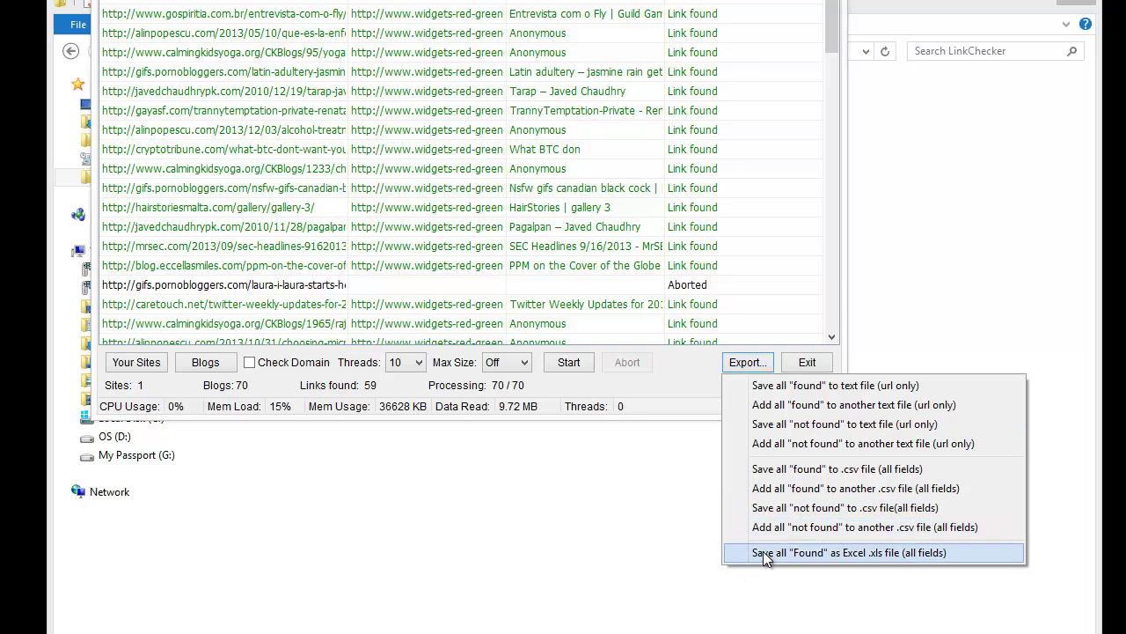
Step: Export all Found links as an Excel .xls file with all fields
click(896, 554)
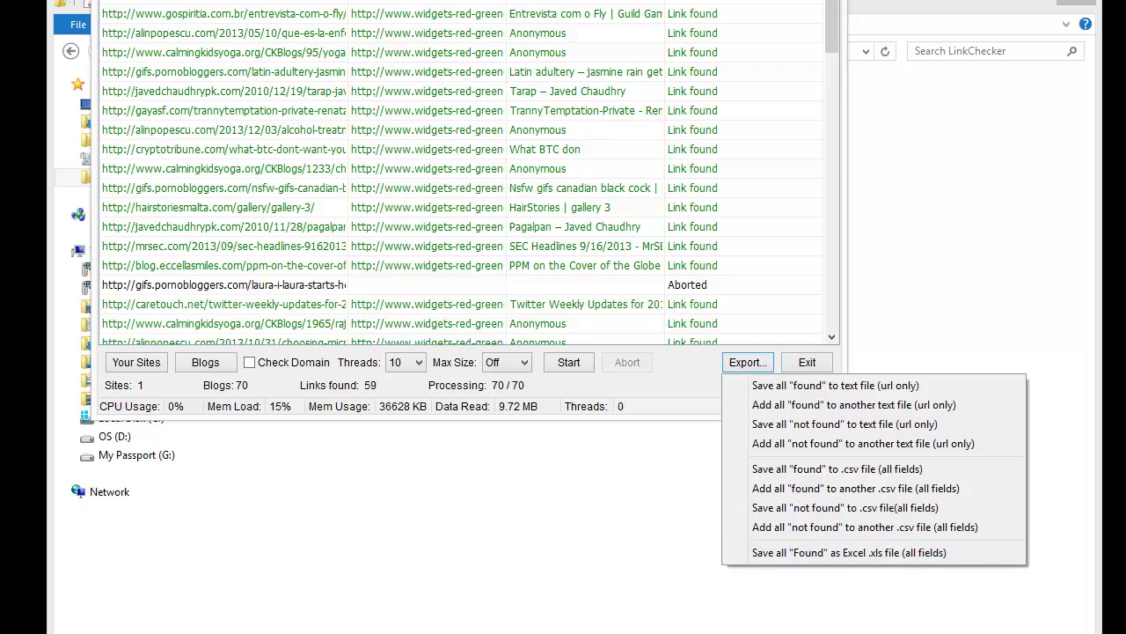
click(920, 552)
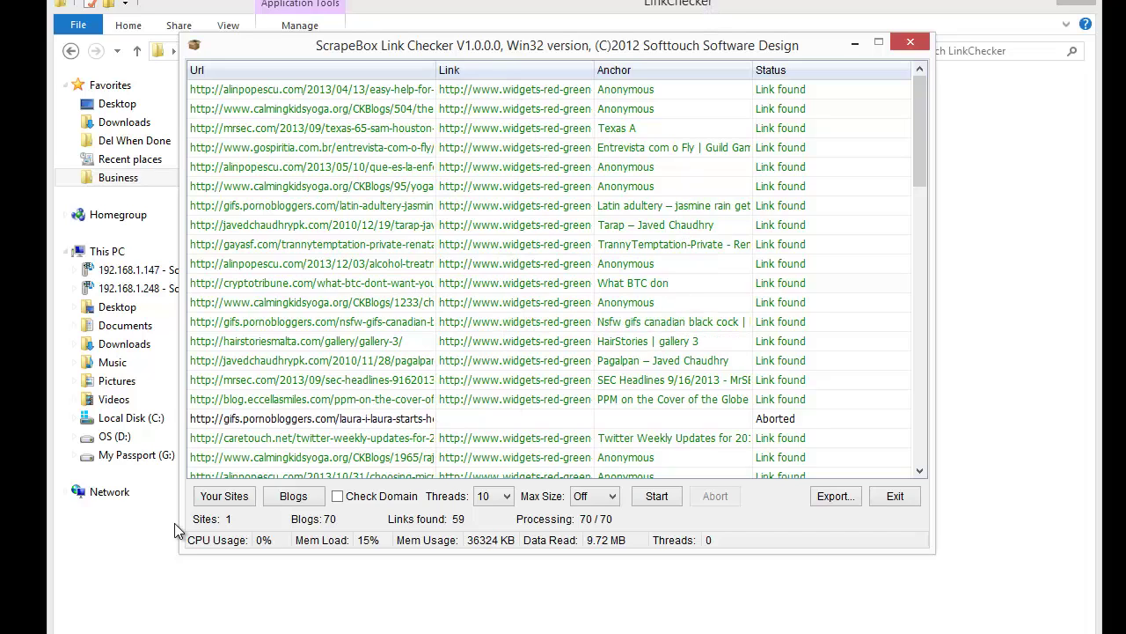
Step: Enable Check Domain and review the 70 results showing 59 links found
click(365, 498)
scroll(643, 405, down, 15)
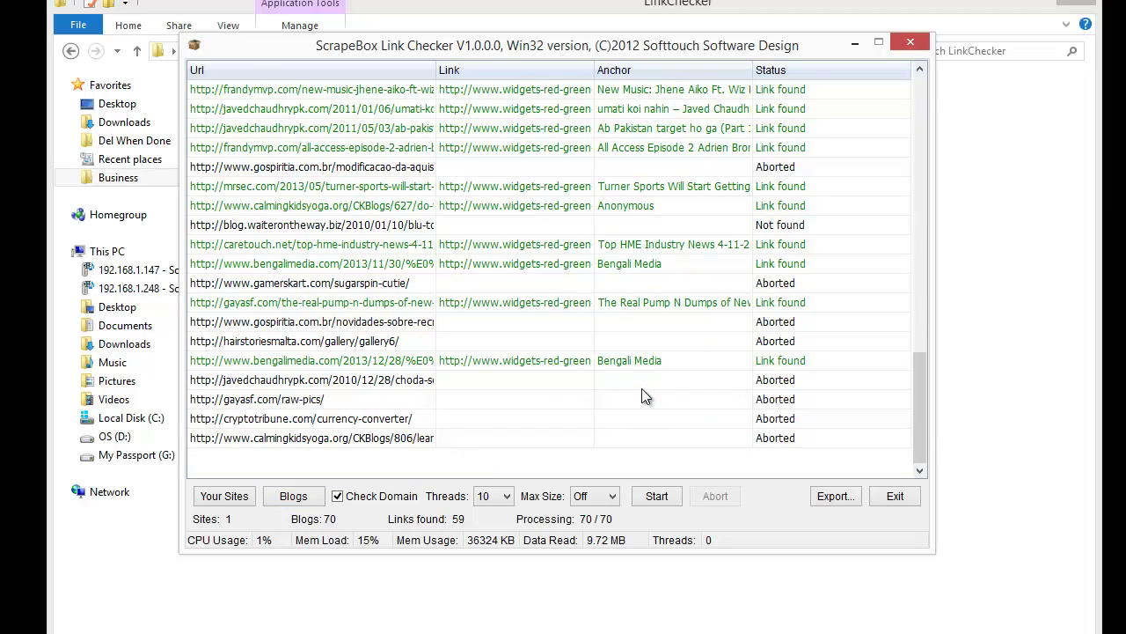
scroll(641, 397, up, 15)
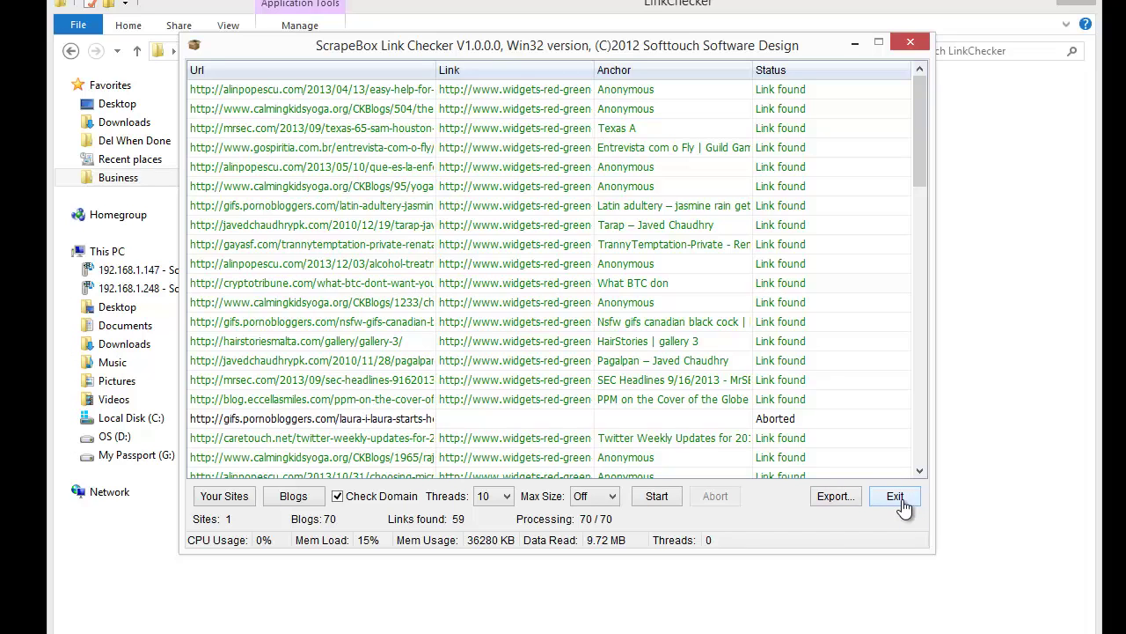
scroll(792, 438, down, 6)
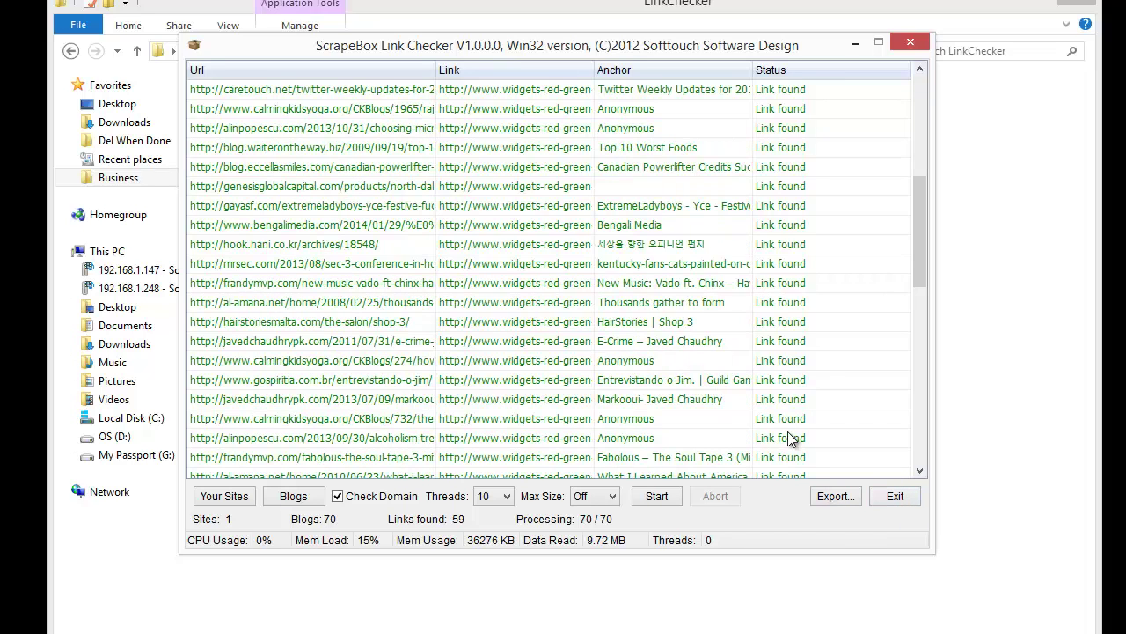